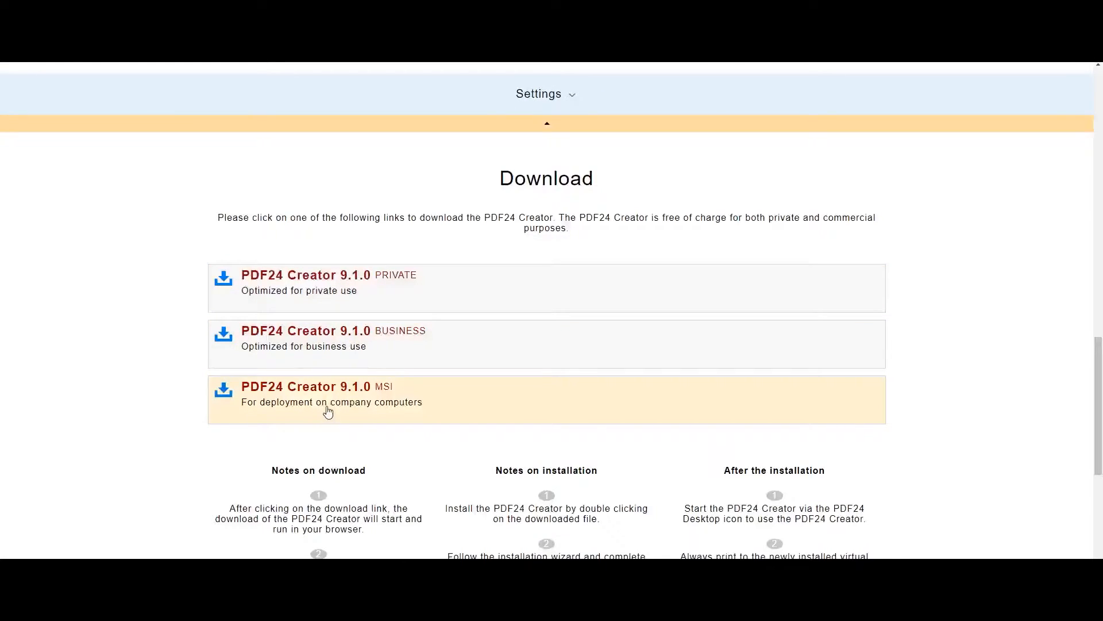
Step: Download the private edition of PDF24 Creator 9.1.0 and run its installer as administrator
{"action": "left_click", "coordinate": [339, 287]}
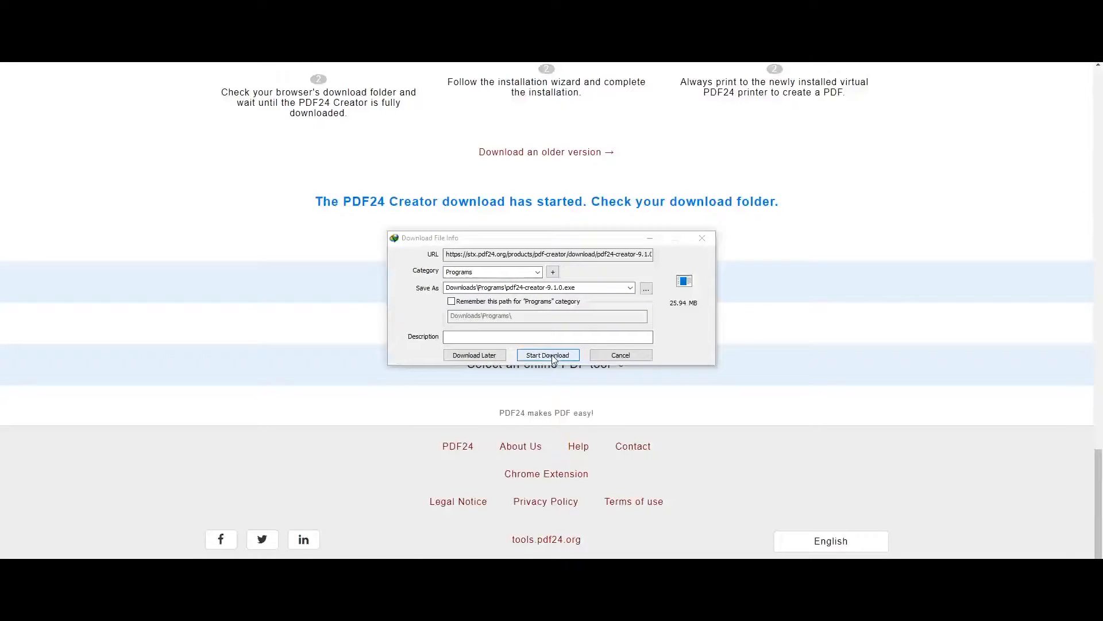
{"action": "left_click", "coordinate": [547, 356]}
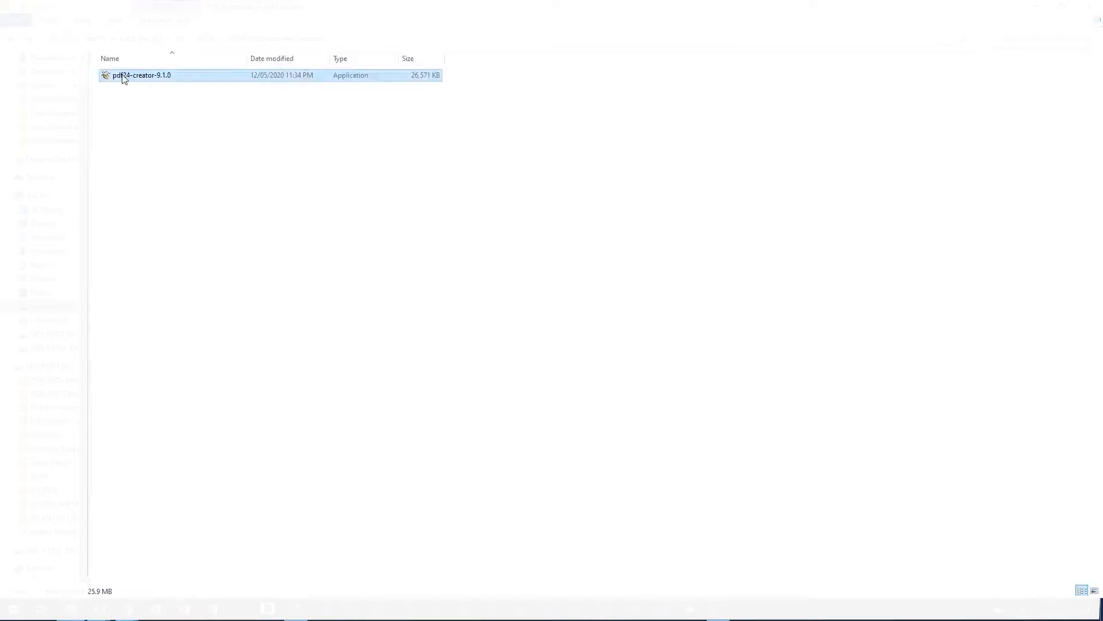
{"action": "right_click", "coordinate": [123, 78]}
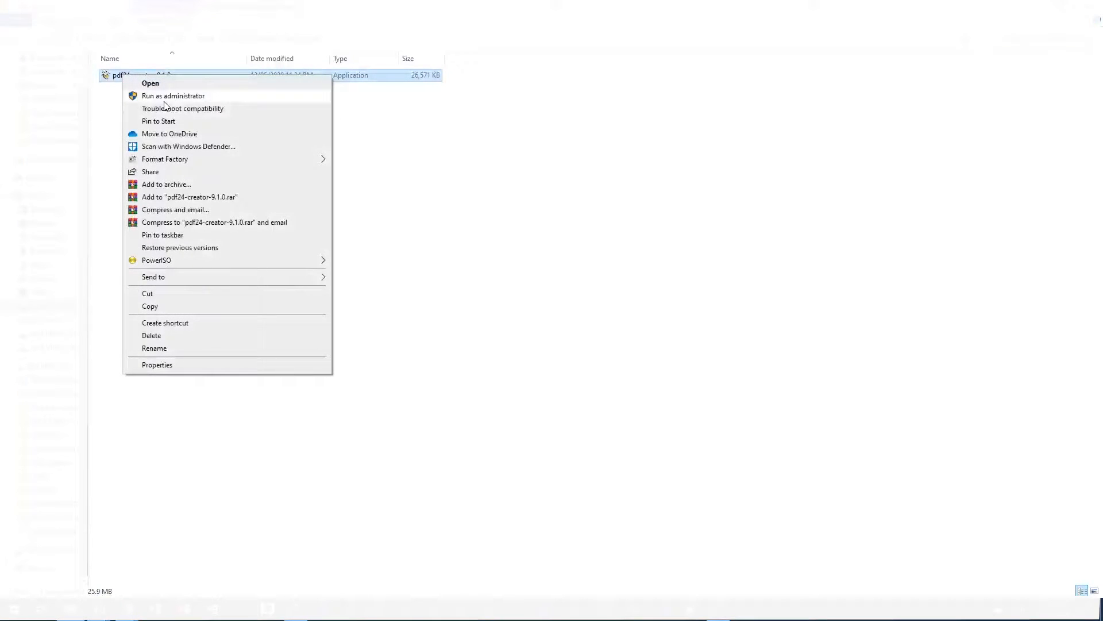
{"action": "left_click", "coordinate": [164, 96]}
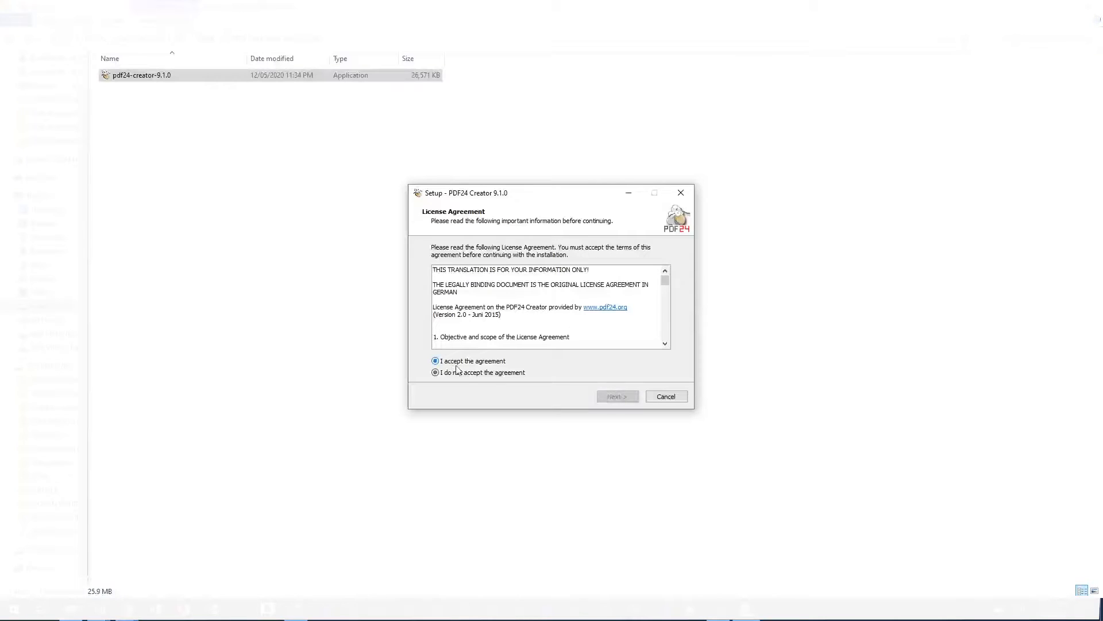
Step: Accept the license agreement and keep the default destination, full installation, PDF24 Start Menu folder and Register PDF reader task
{"action": "left_click", "coordinate": [457, 365]}
{"action": "left_click", "coordinate": [613, 401]}
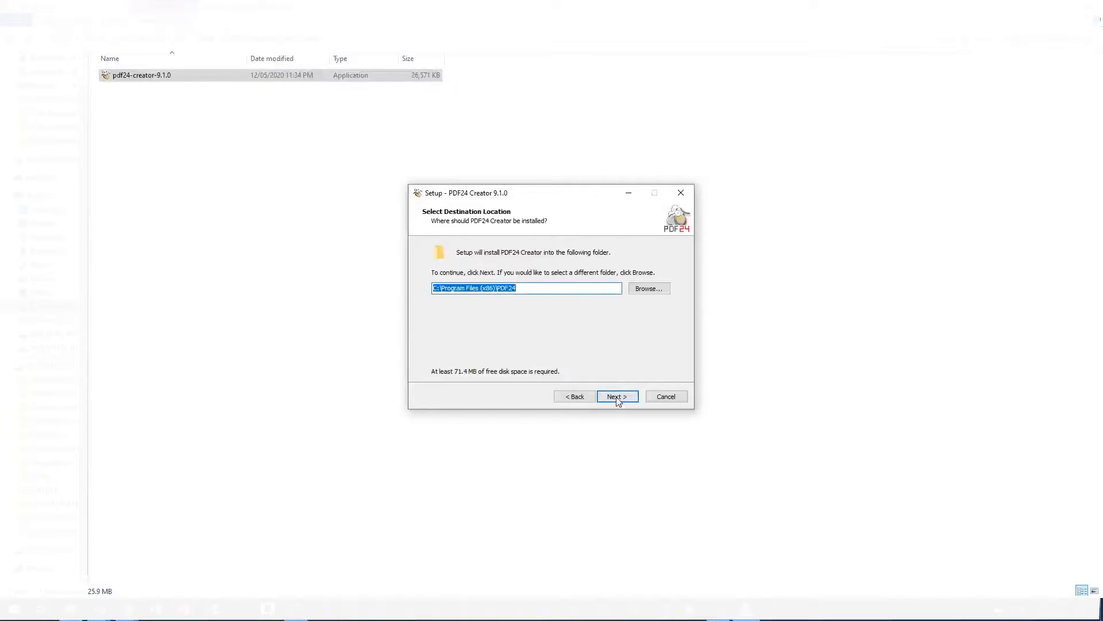
{"action": "left_click", "coordinate": [616, 398]}
{"action": "left_click", "coordinate": [618, 397]}
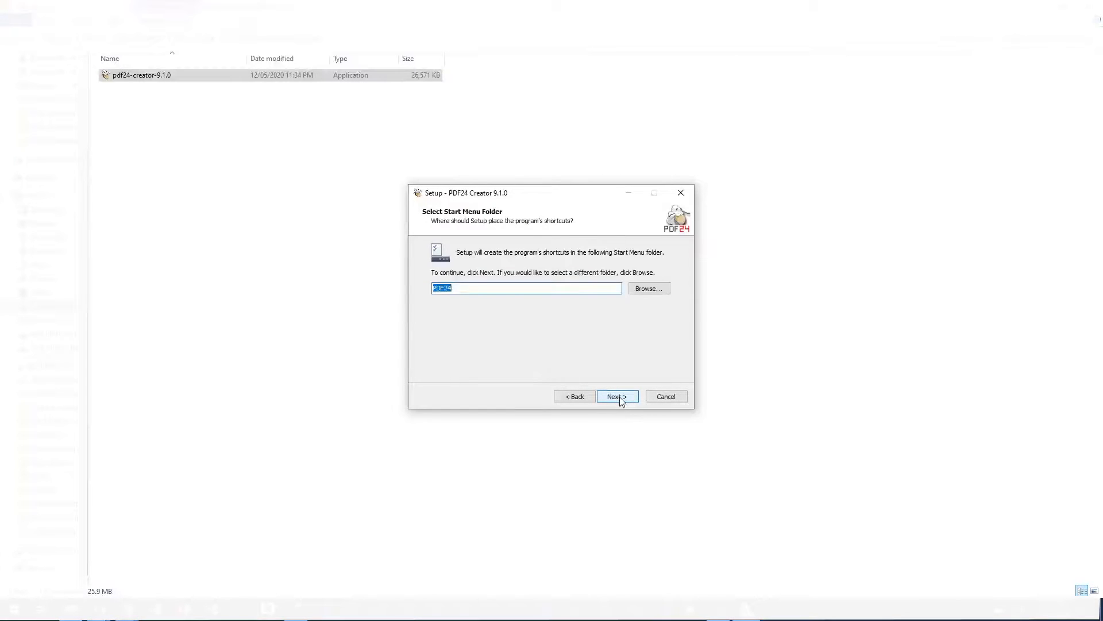
{"action": "left_click", "coordinate": [621, 400]}
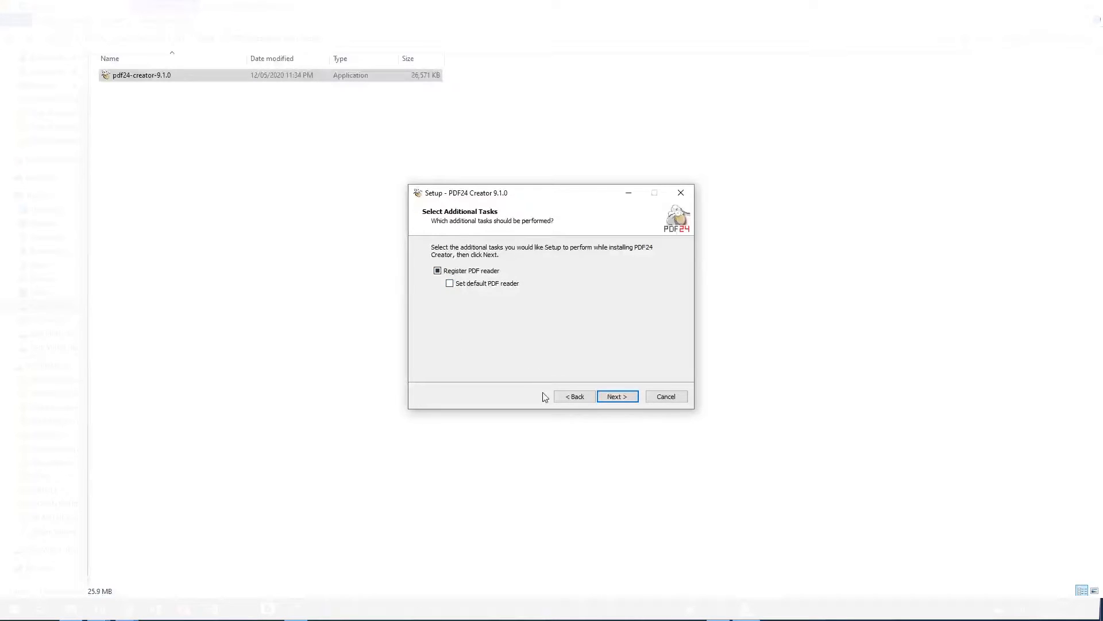
{"action": "left_click", "coordinate": [612, 398]}
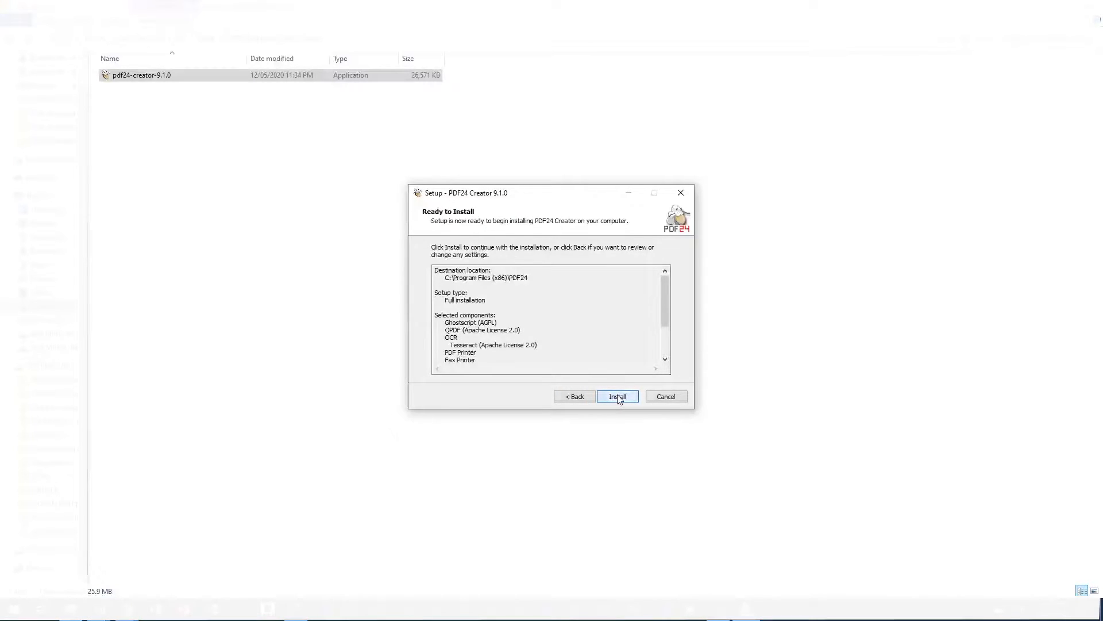
Step: Install PDF24 Creator without setting up an account, and finish the wizard with Run PDF24 enabled
{"action": "left_click", "coordinate": [618, 396]}
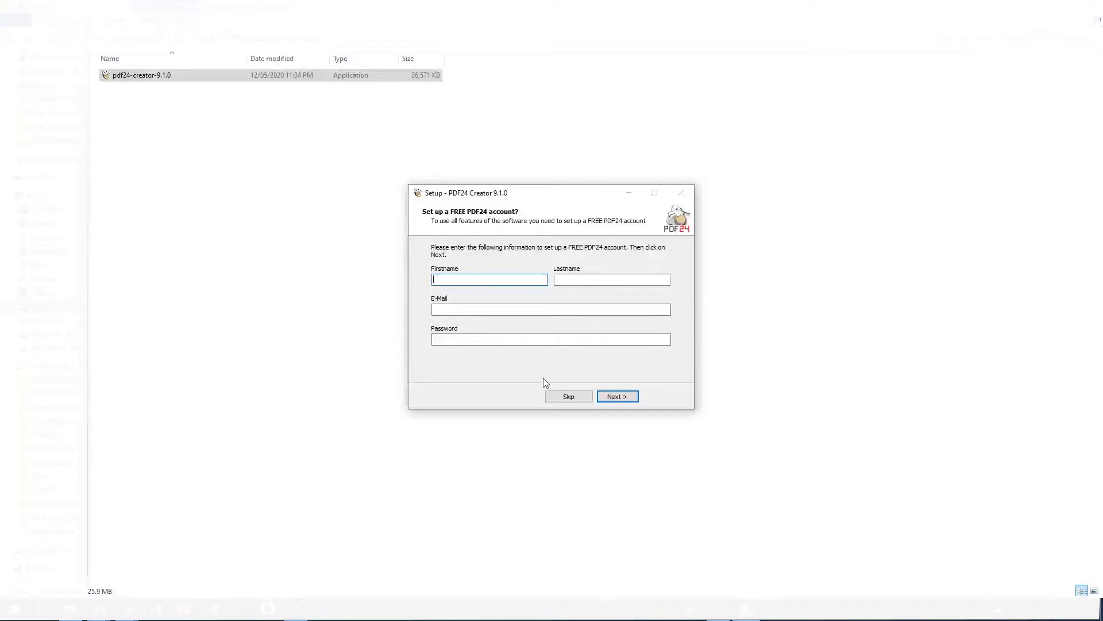
{"action": "left_click", "coordinate": [570, 396]}
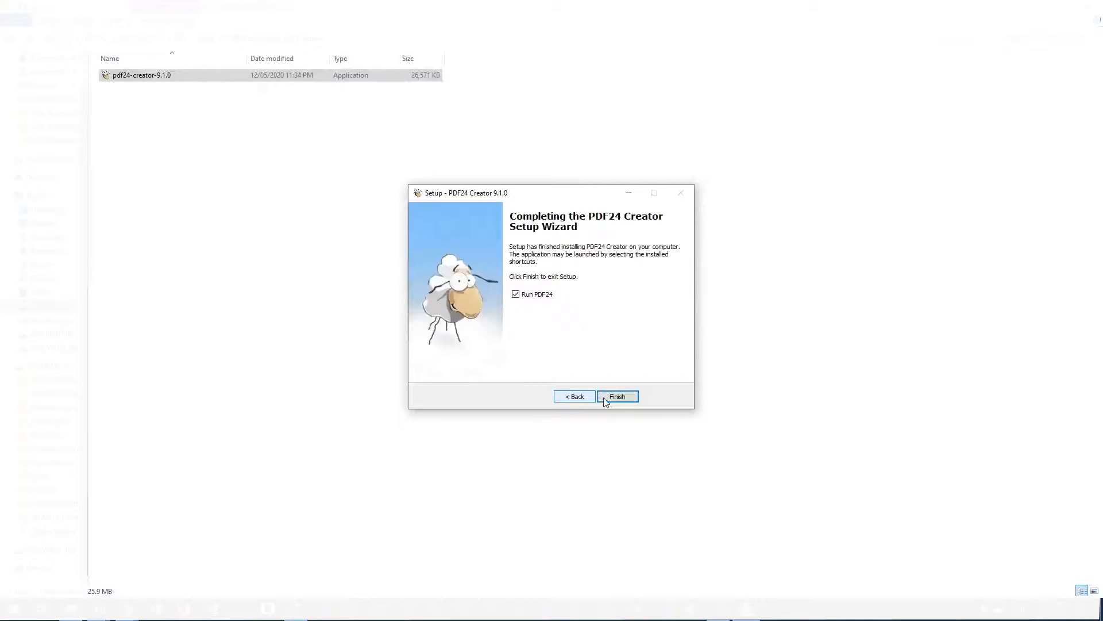
{"action": "left_click", "coordinate": [623, 397]}
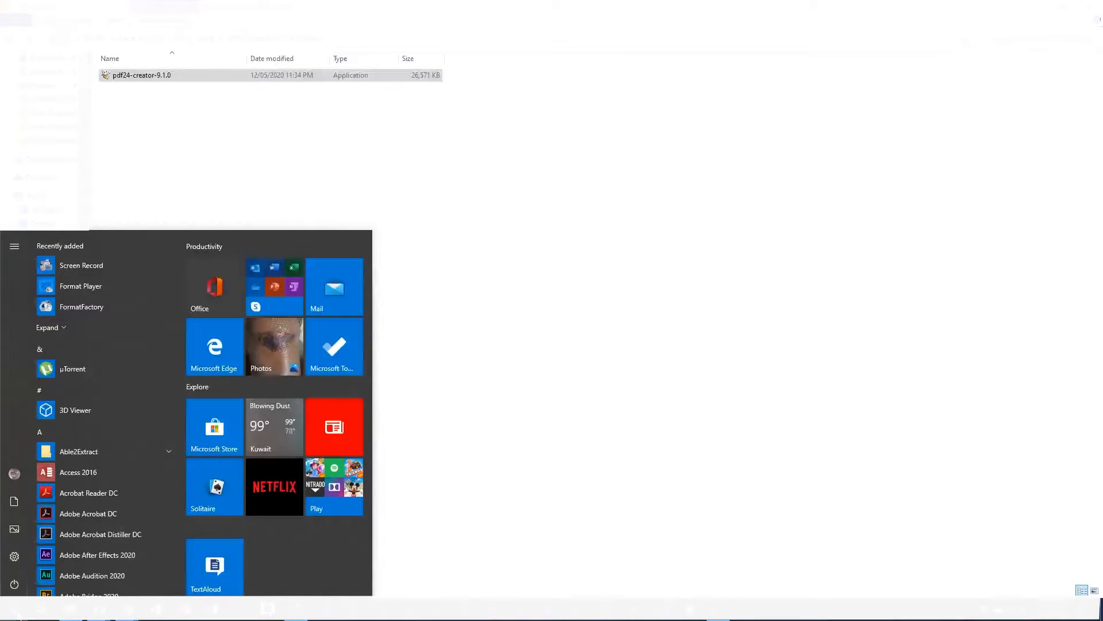
Step: Find PDF24 by searching Windows for "pdf", open its launcher to view the tools, and close it
{"action": "type", "text": "pdf"}
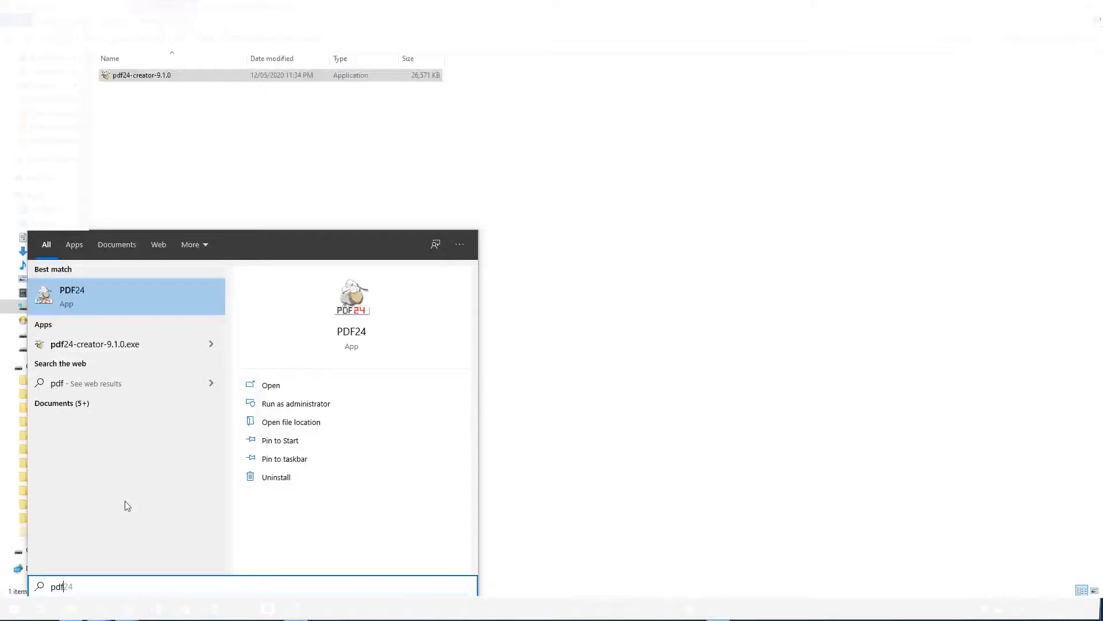
{"action": "left_click", "coordinate": [126, 296]}
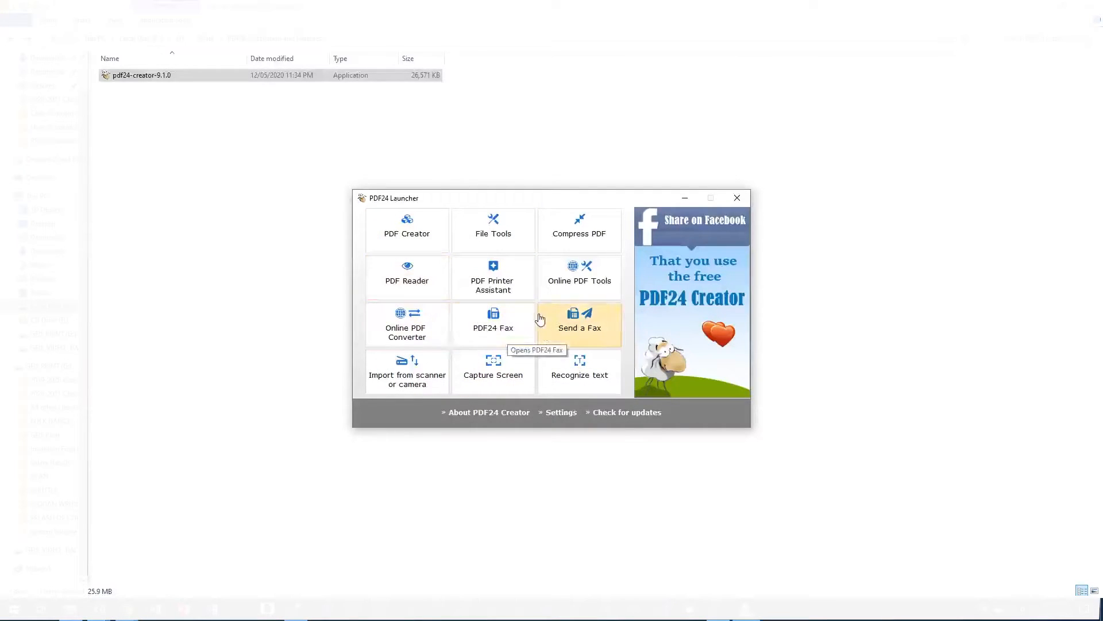
{"action": "left_click", "coordinate": [737, 198]}
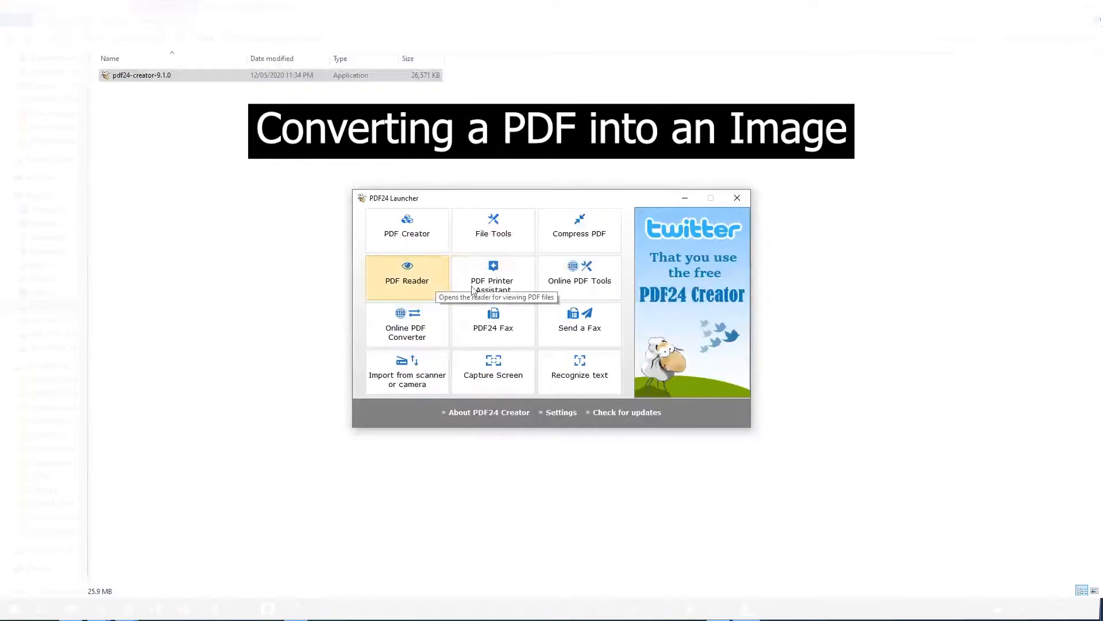
{"action": "left_click", "coordinate": [742, 199]}
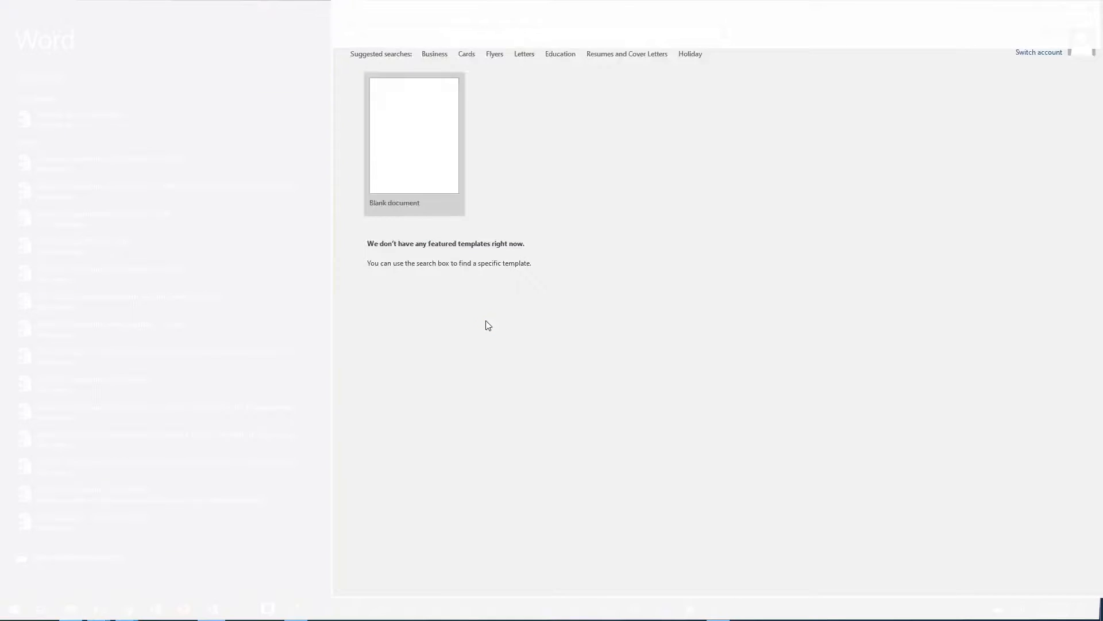
Step: Create a blank document in Microsoft Word and enter the text "Hello World 1"
{"action": "left_click", "coordinate": [676, 417]}
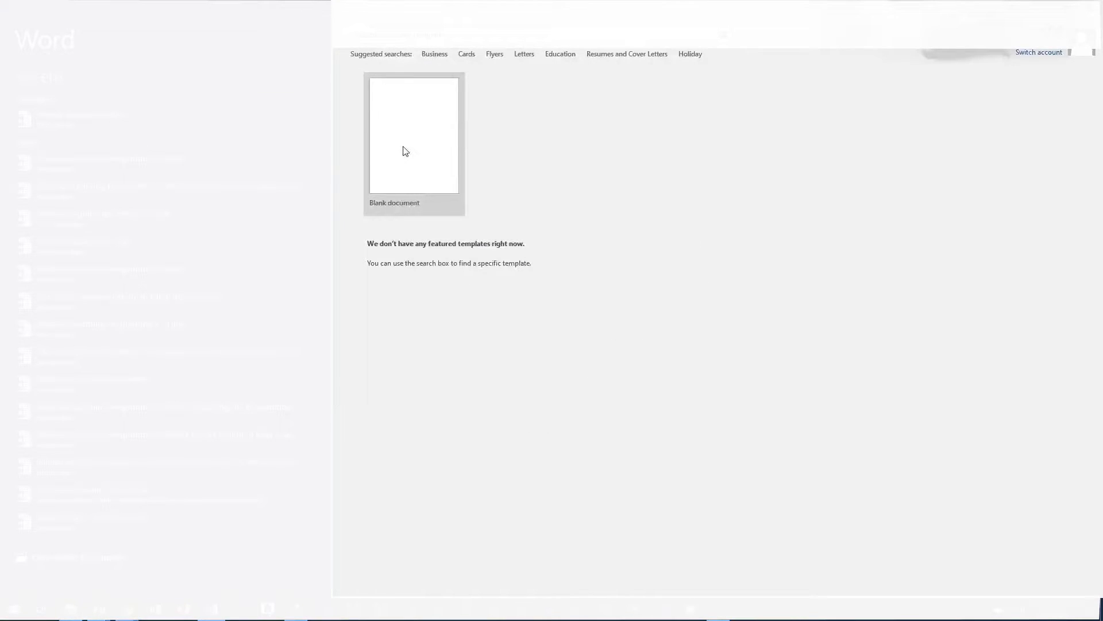
{"action": "left_click", "coordinate": [405, 150]}
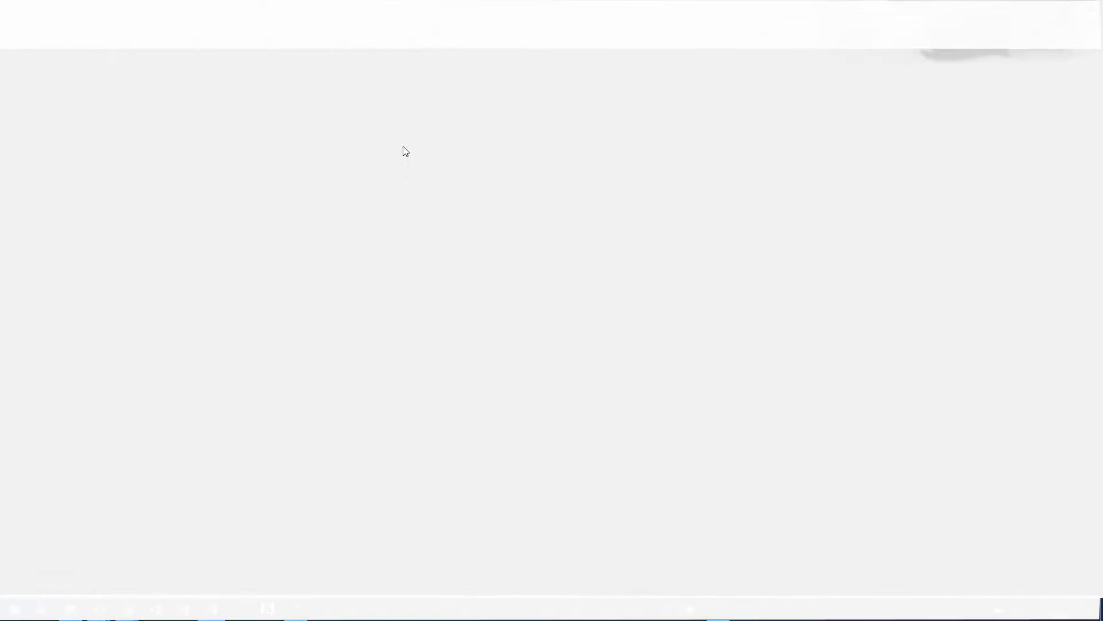
{"action": "type", "text": "hello W"}
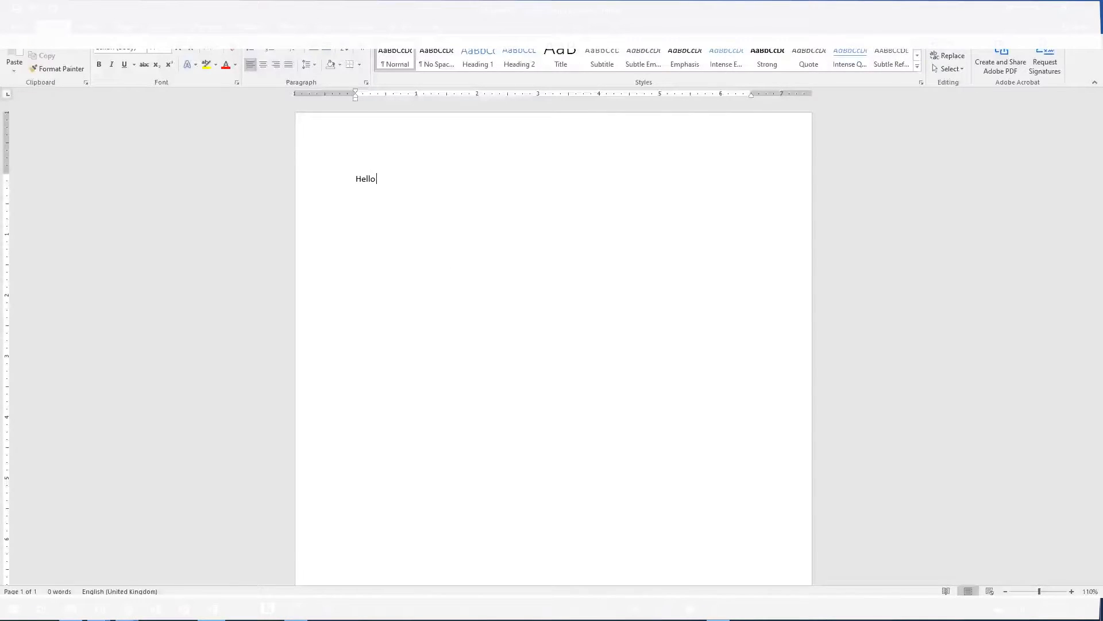
{"action": "type", "text": "orld 1"}
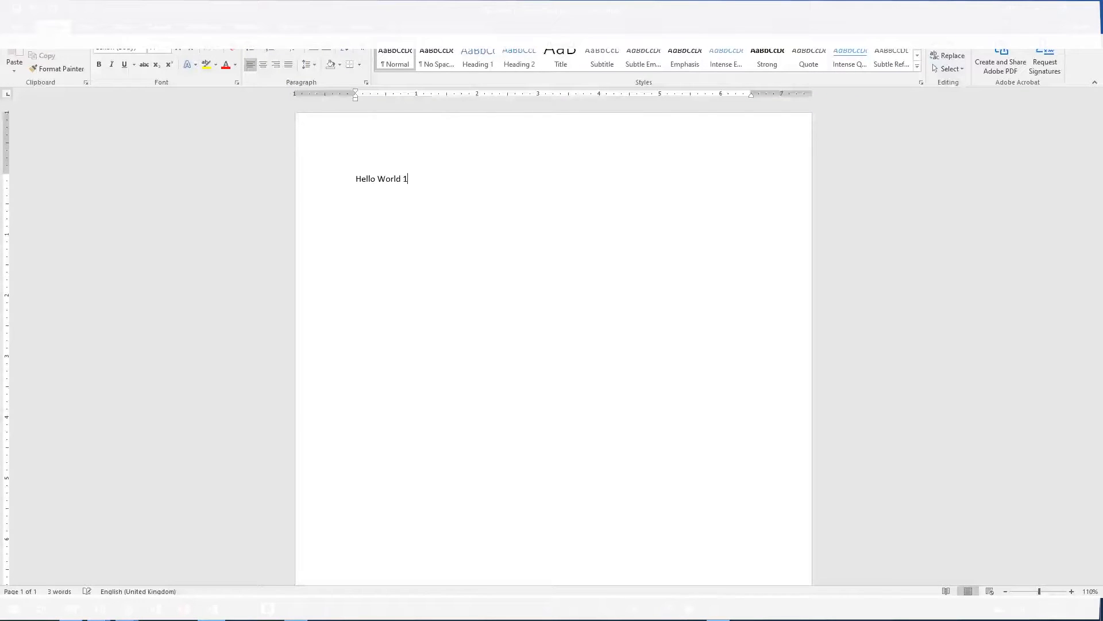
Step: Save the document as a PDF named Hello World 1 and close the published PDF
{"action": "key", "text": "ctrl+s"}
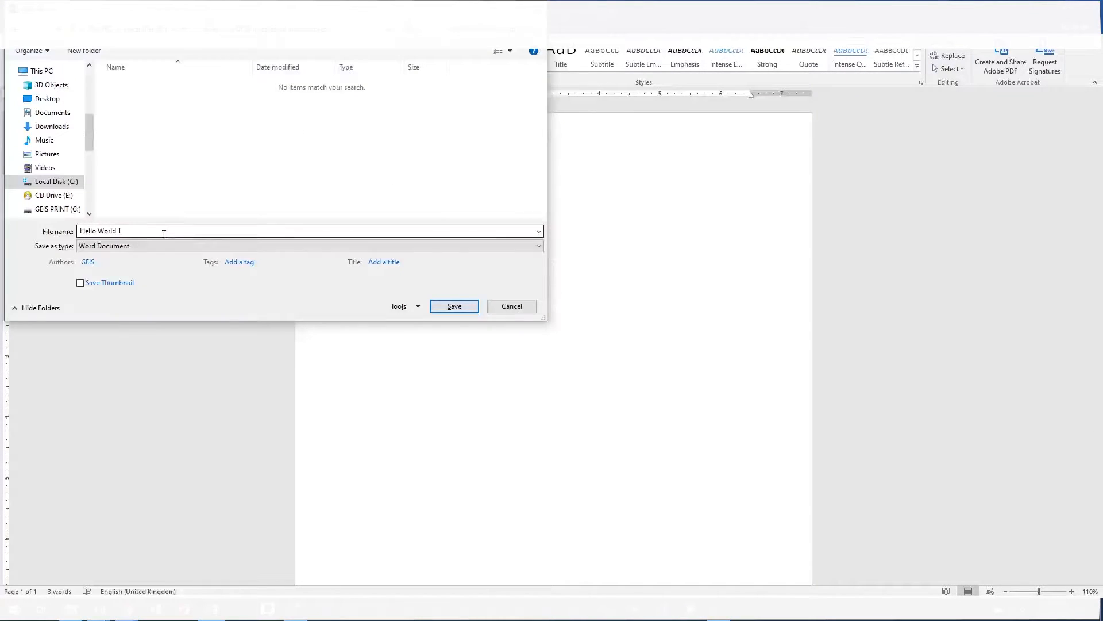
{"action": "left_click", "coordinate": [274, 246]}
{"action": "left_click", "coordinate": [278, 317]}
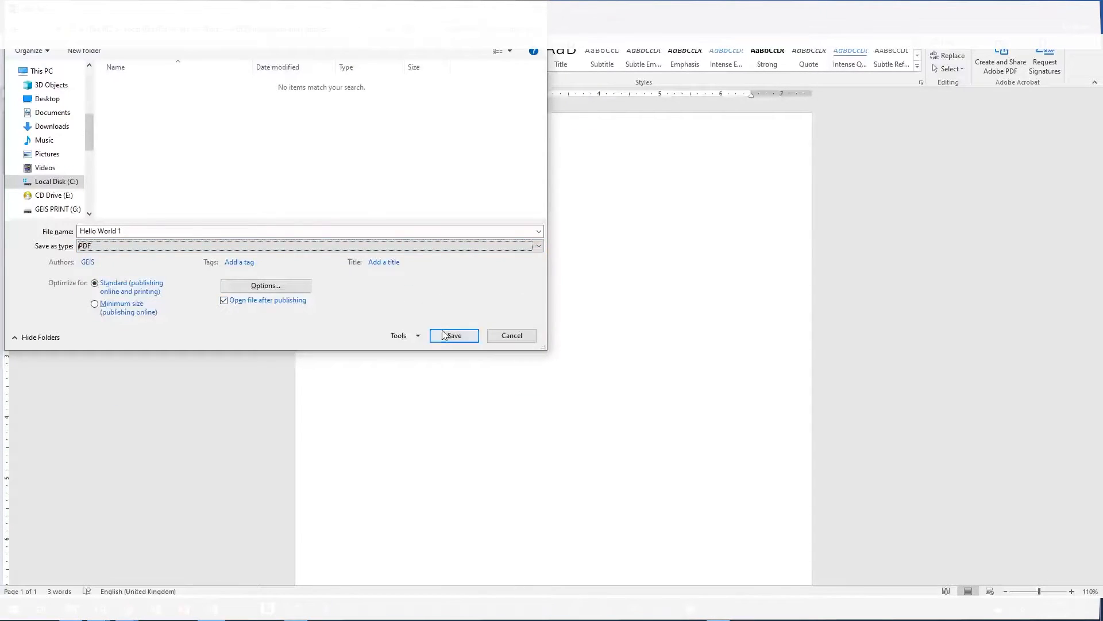
{"action": "left_click", "coordinate": [447, 336]}
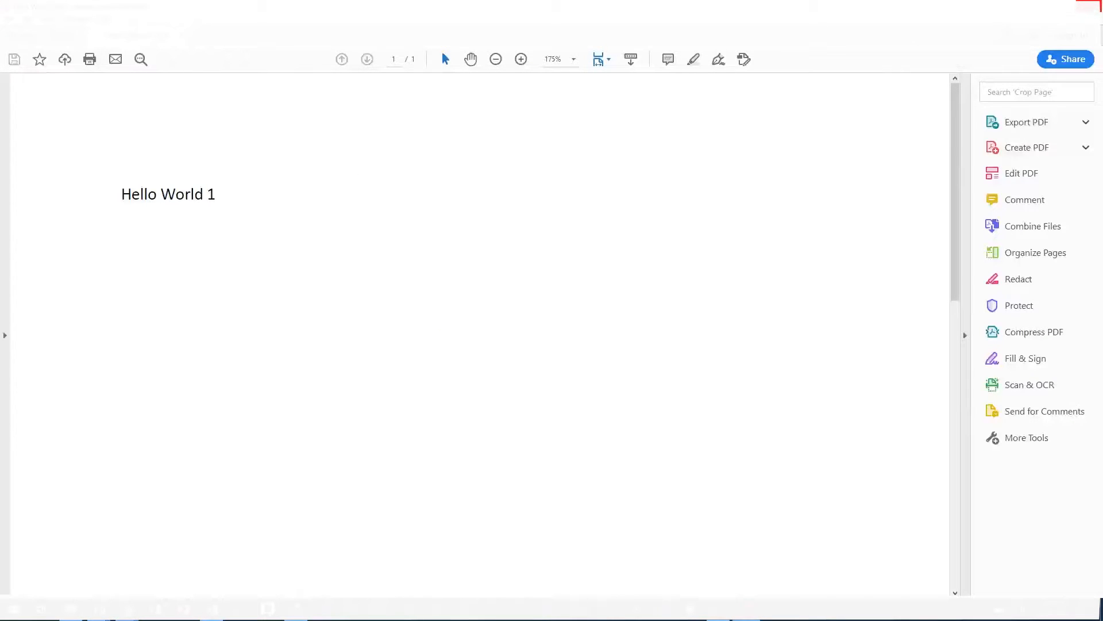
{"action": "left_click", "coordinate": [1090, 6]}
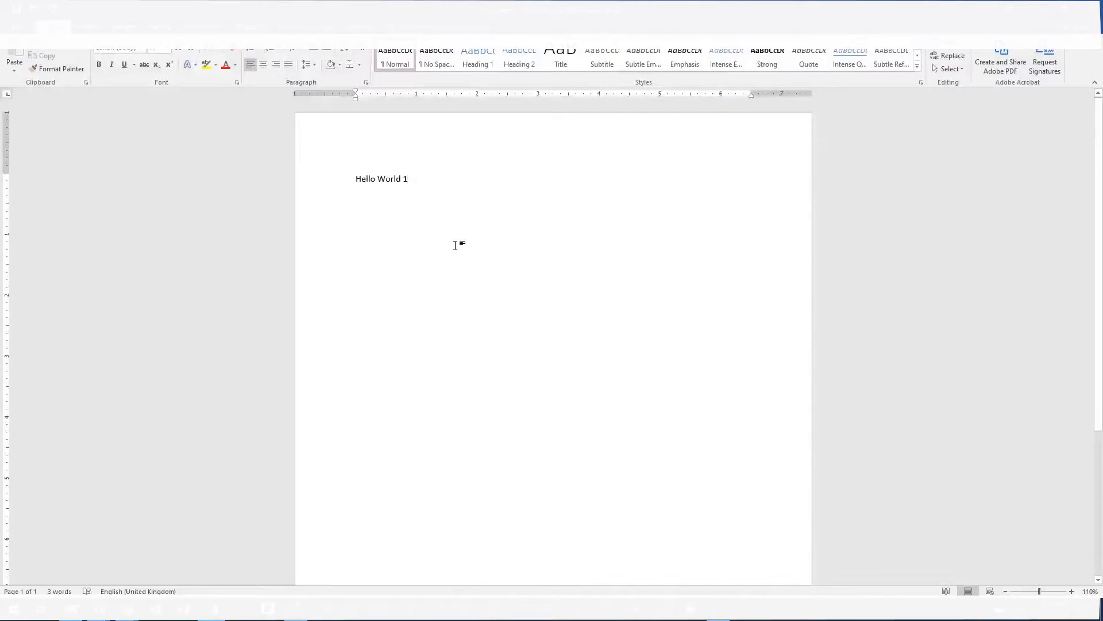
Step: Change the document text to "Hello World 2" and save it as a PDF named Hello World 2
{"action": "key", "text": "BackSpace"}
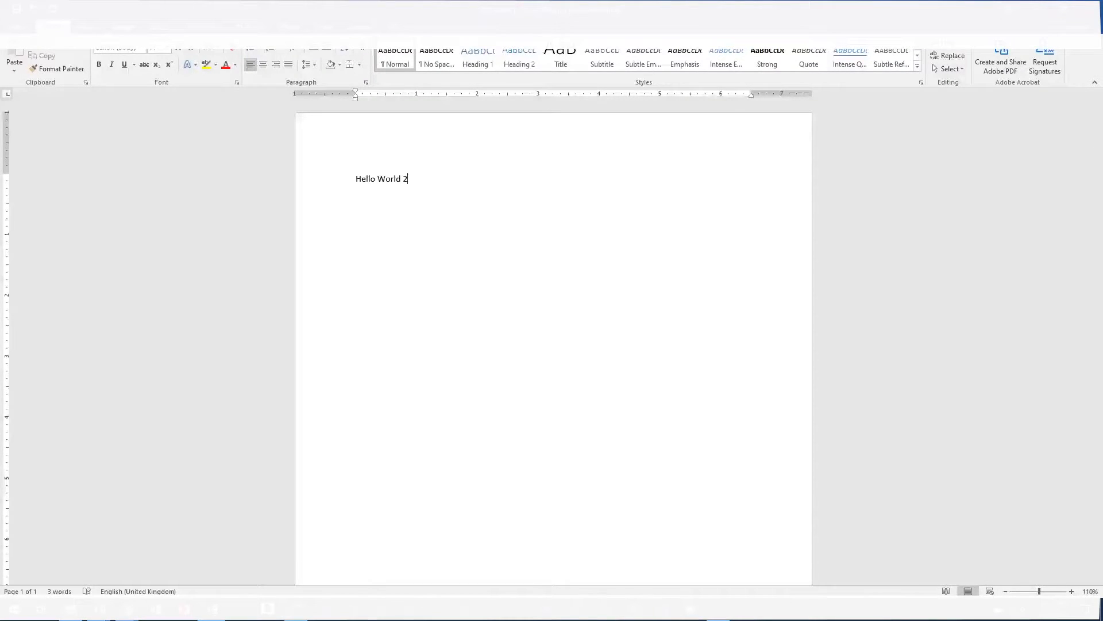
{"action": "key", "text": "F12"}
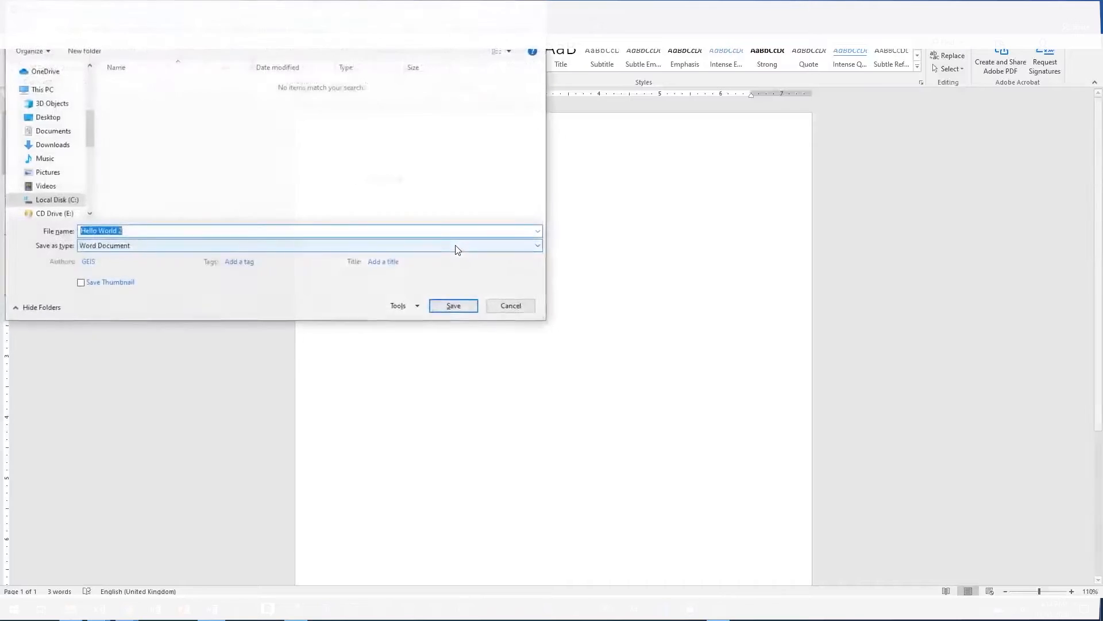
{"action": "left_click", "coordinate": [134, 230]}
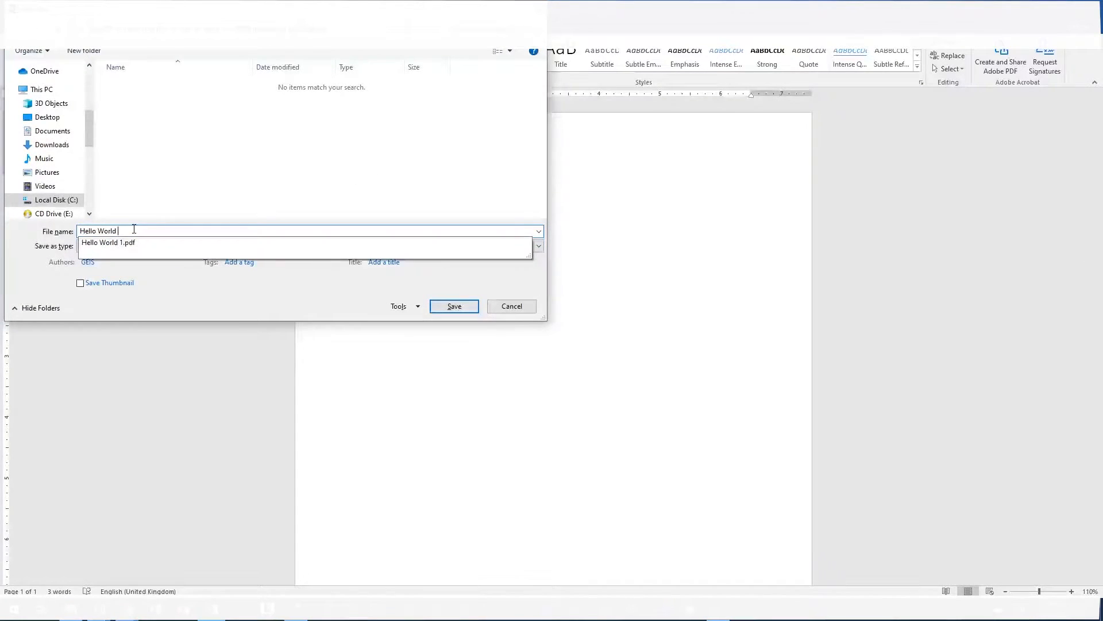
{"action": "key", "text": "Tab"}
{"action": "key", "text": "p"}
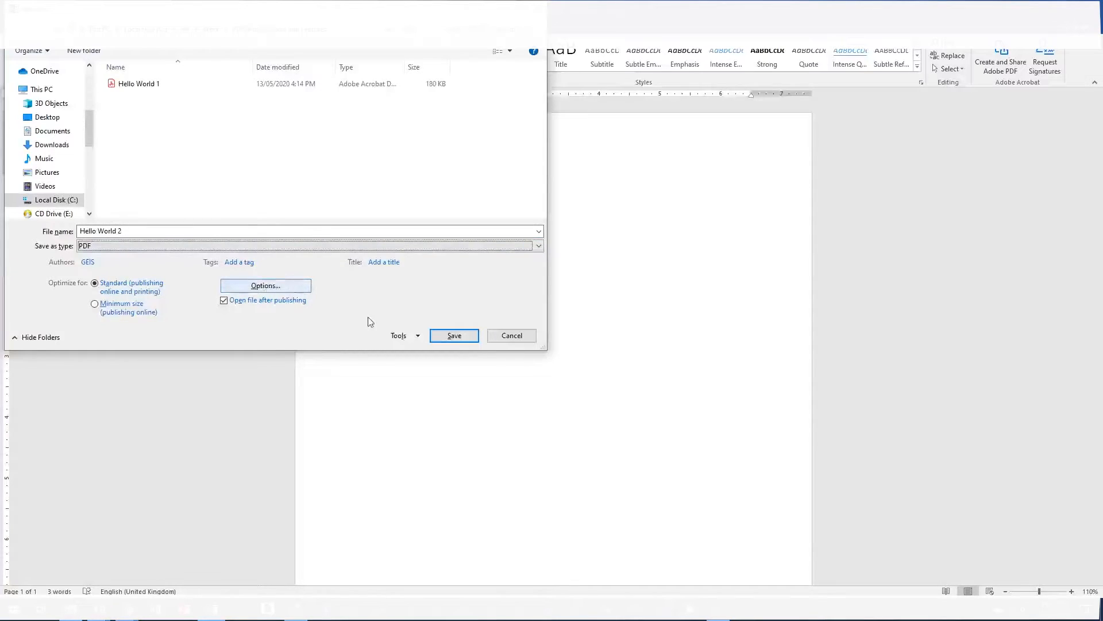
{"action": "left_click", "coordinate": [454, 335]}
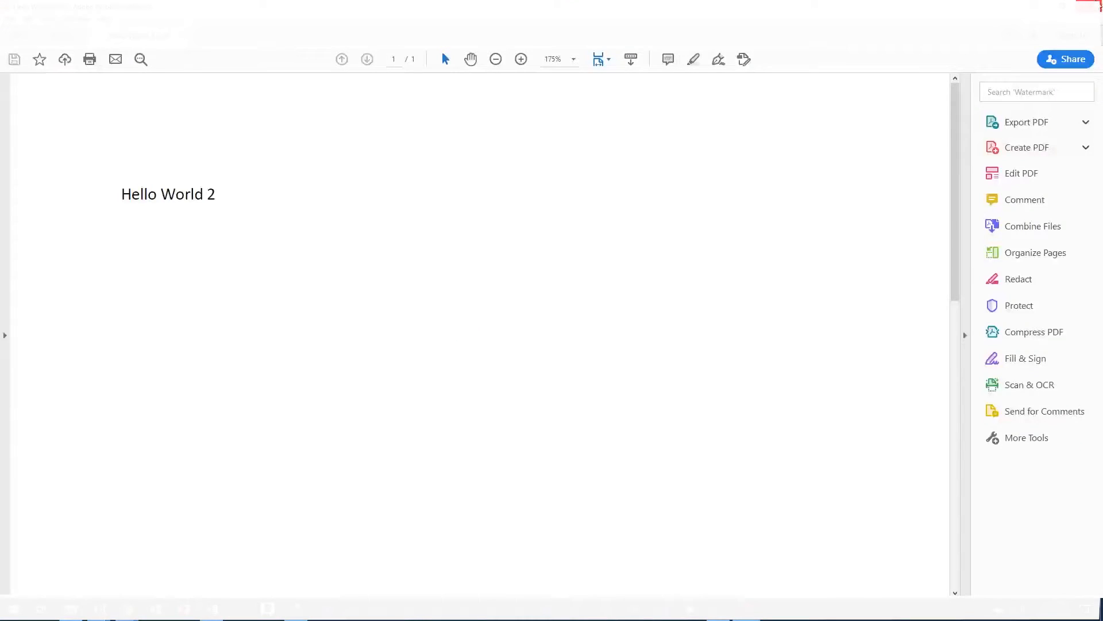
Step: Close the published Hello World 2 PDF and close the Word document without saving it
{"action": "left_click", "coordinate": [1089, 6]}
{"action": "left_click", "coordinate": [1090, 6]}
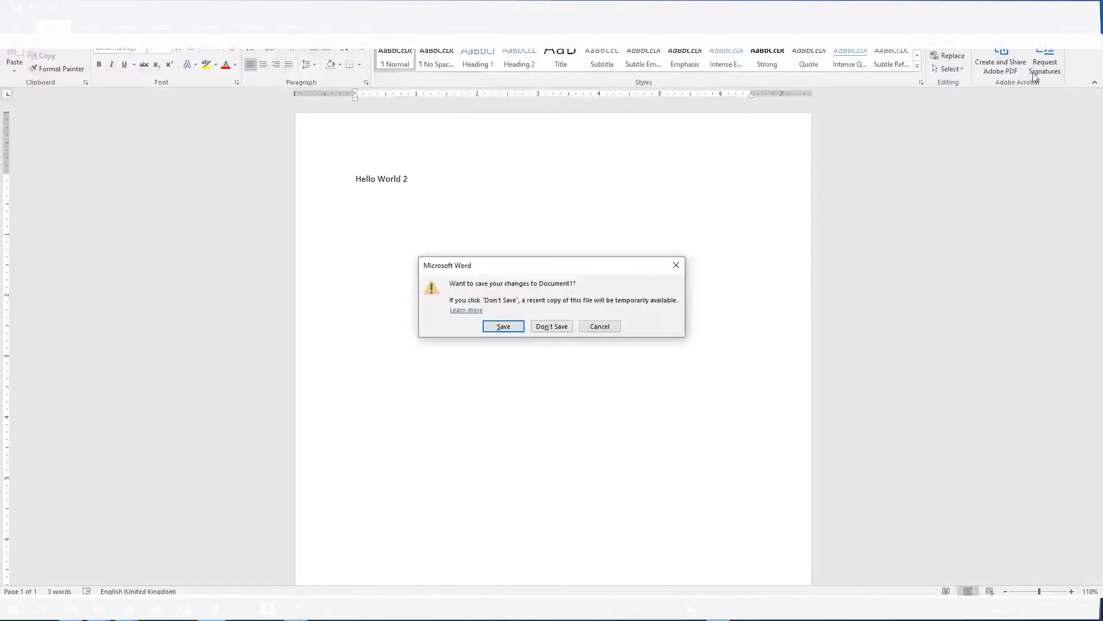
{"action": "left_click", "coordinate": [560, 329]}
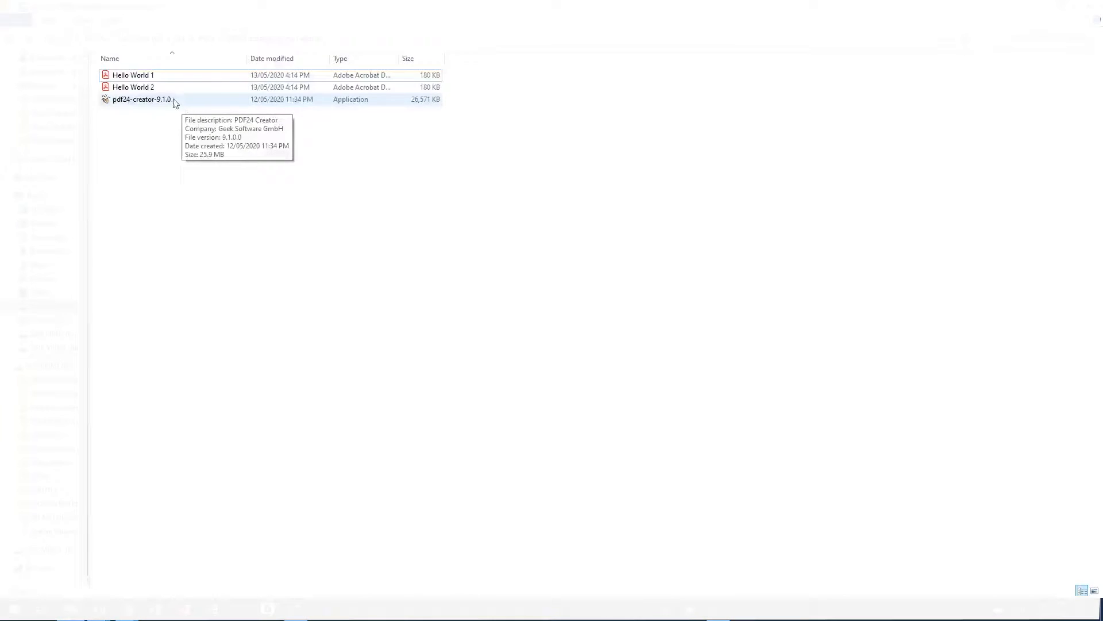
Step: Open the Hello World 1 PDF from its folder in PDF24 File Tools
{"action": "left_click", "coordinate": [132, 75]}
{"action": "left_click", "coordinate": [133, 87], "text": "shift"}
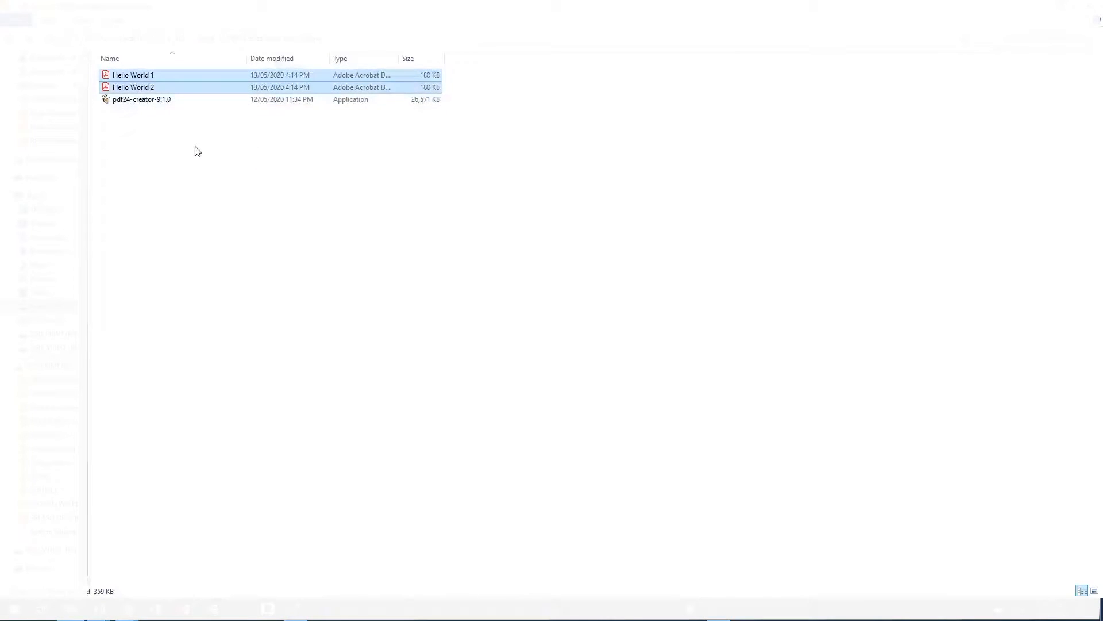
{"action": "left_click", "coordinate": [146, 76]}
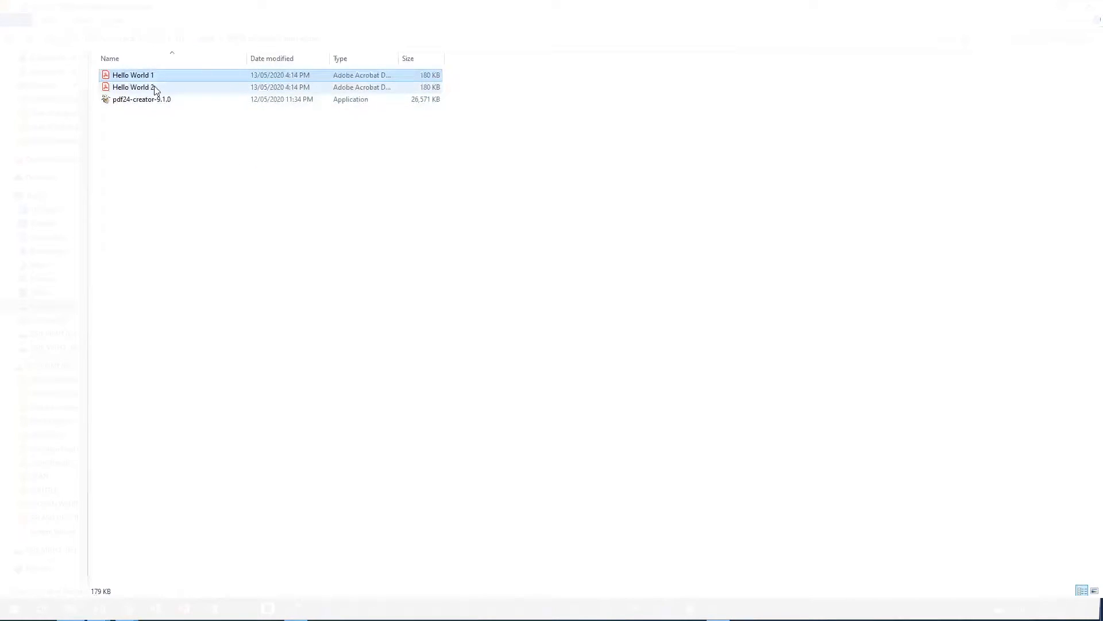
{"action": "double_click", "coordinate": [148, 77]}
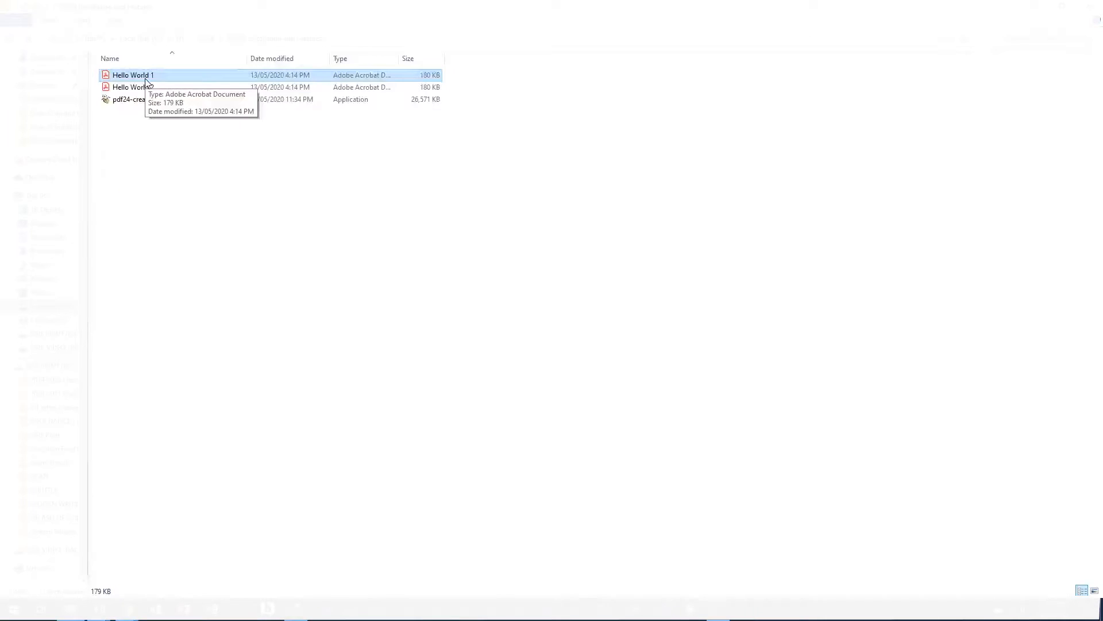
{"action": "right_click", "coordinate": [147, 80]}
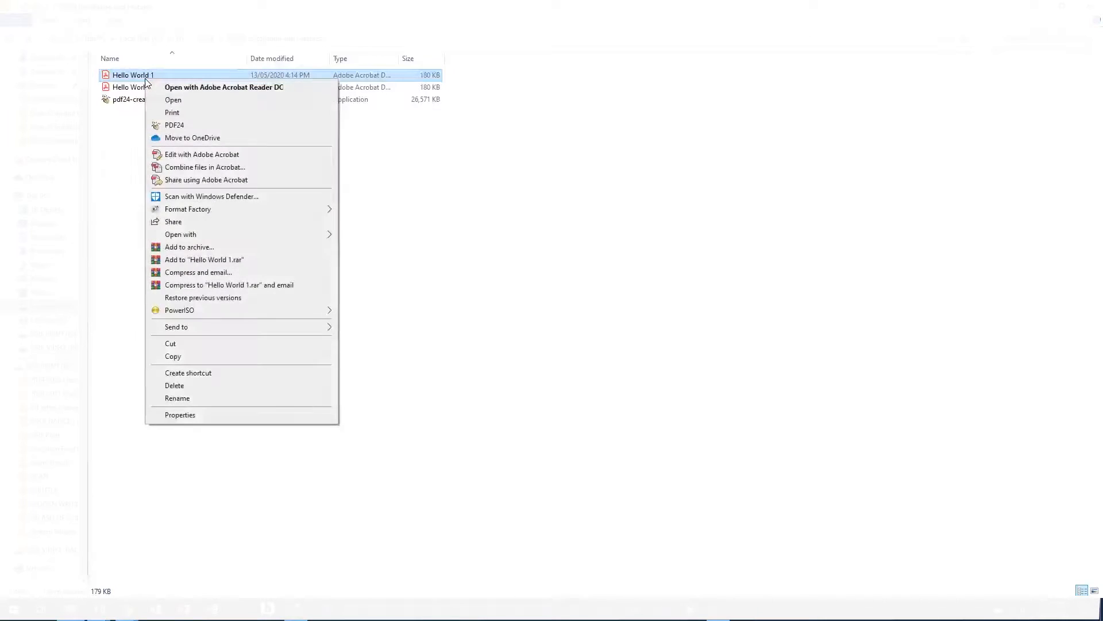
{"action": "left_click", "coordinate": [195, 127]}
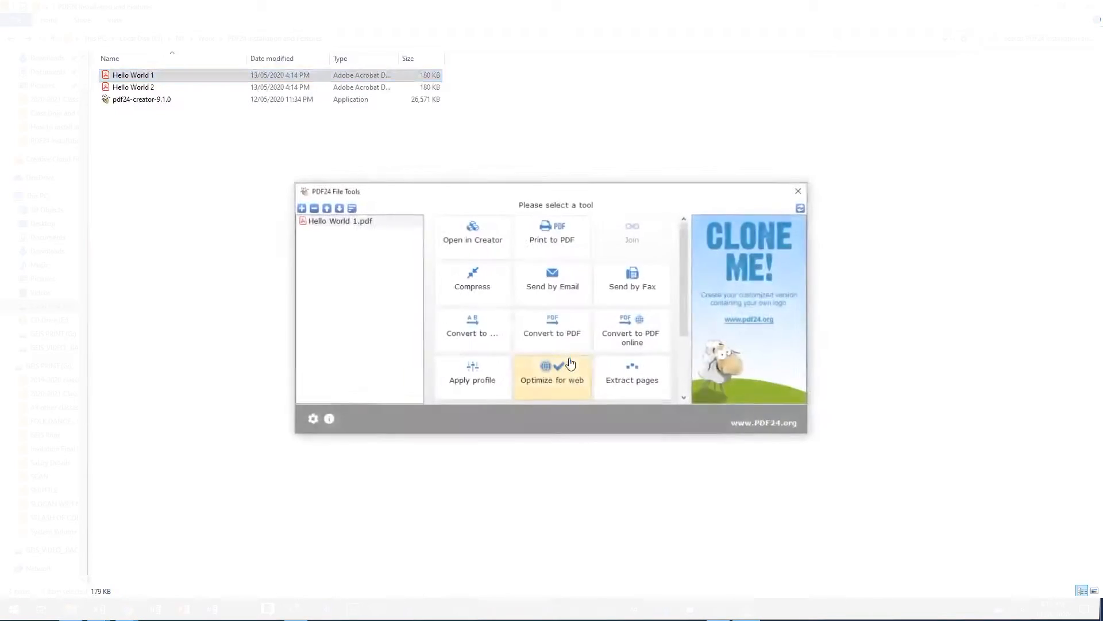
Step: Convert the Hello World 1 PDF to JPEG at 150 DPI, 24-bit colors and 95% quality, and save it as Hello World 1
{"action": "left_click", "coordinate": [485, 339]}
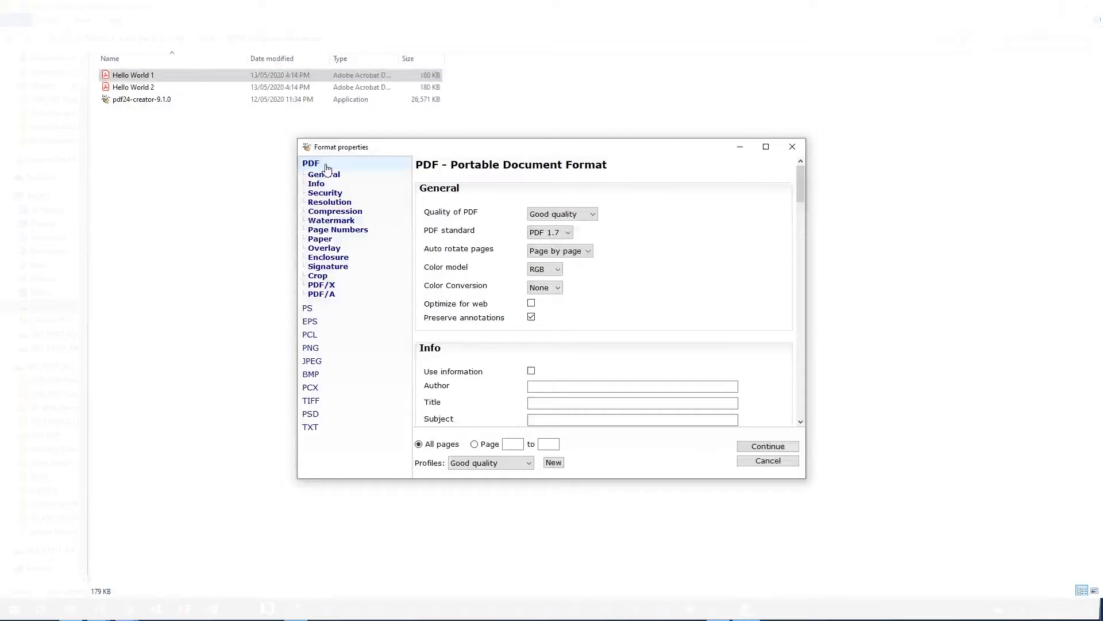
{"action": "left_click", "coordinate": [327, 310]}
{"action": "left_click", "coordinate": [327, 322]}
{"action": "left_click", "coordinate": [329, 336]}
{"action": "left_click", "coordinate": [334, 352]}
{"action": "left_click", "coordinate": [331, 362]}
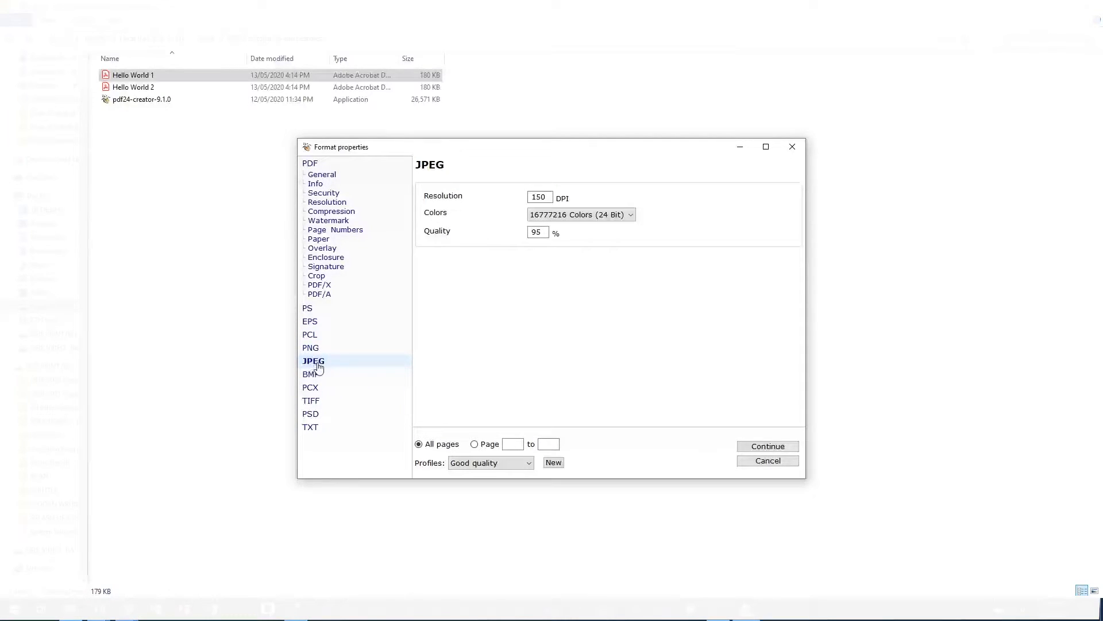
{"action": "double_click", "coordinate": [550, 197]}
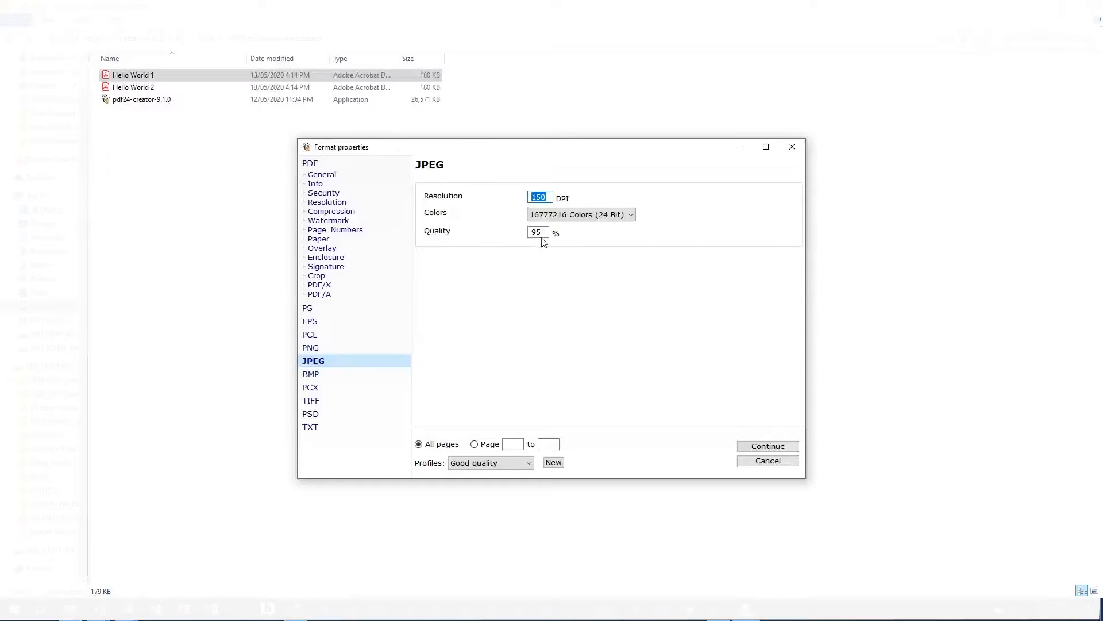
{"action": "left_click", "coordinate": [608, 380]}
{"action": "left_click", "coordinate": [754, 451]}
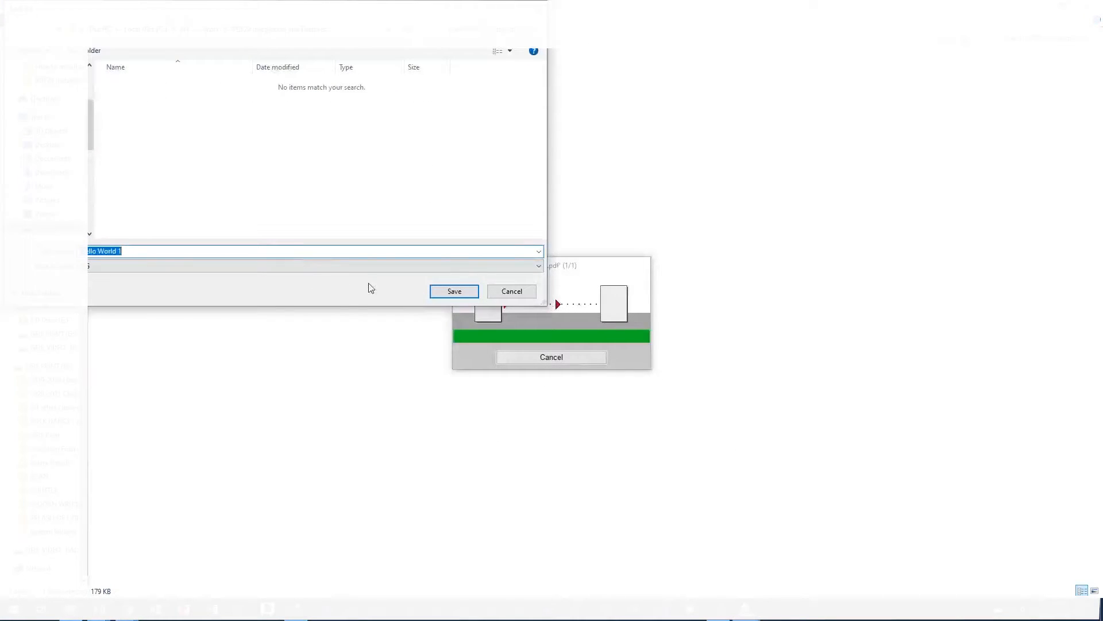
{"action": "left_click", "coordinate": [453, 292]}
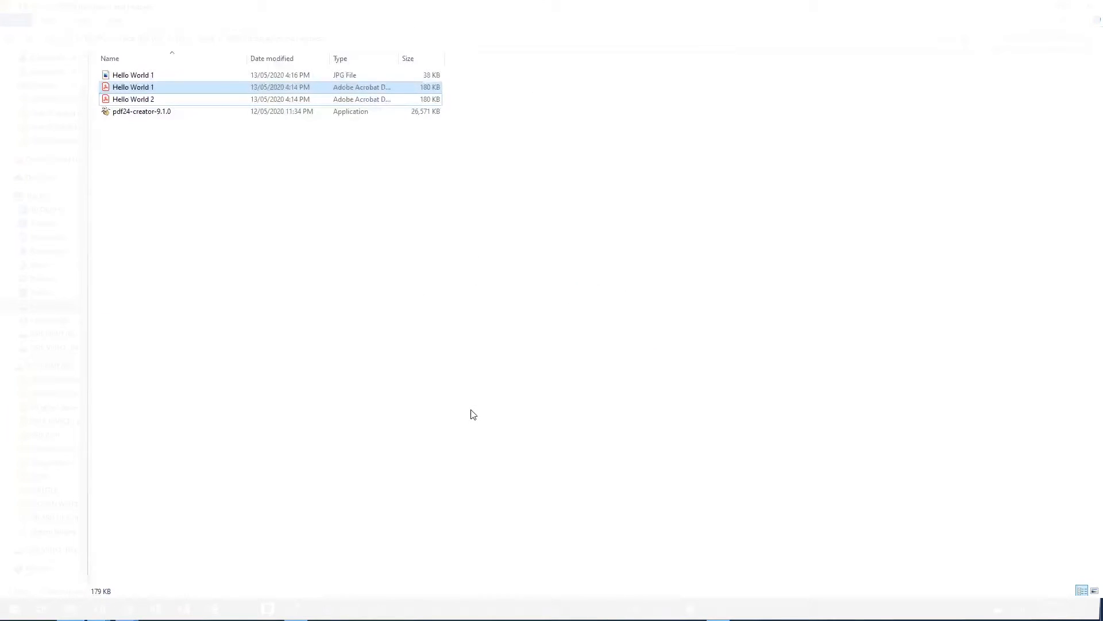
Step: Open the converted Hello World 1 JPG image to check it, and return to the folder
{"action": "left_click", "coordinate": [172, 78]}
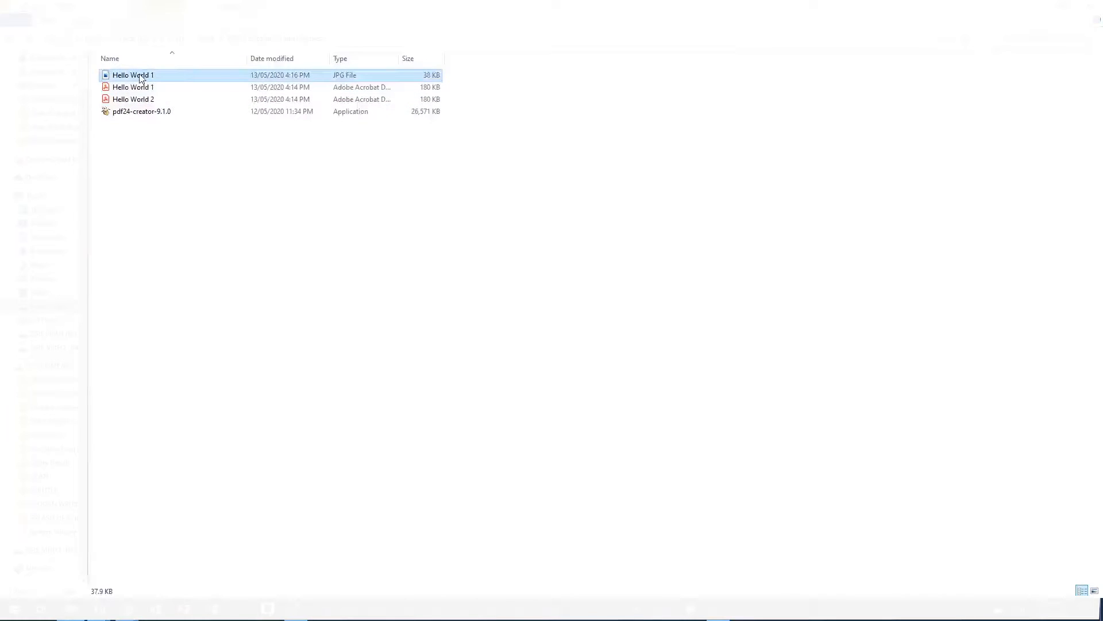
{"action": "double_click", "coordinate": [161, 74]}
{"action": "left_click", "coordinate": [135, 91]}
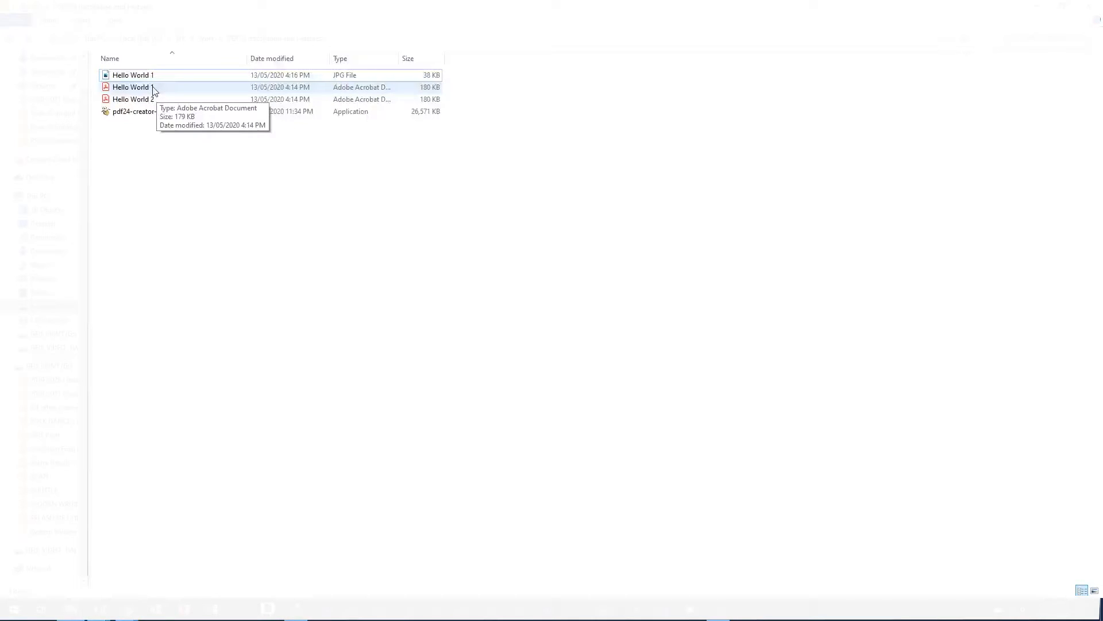
Step: Open the Hello World 1 and Hello World 2 PDFs together in PDF24 File Tools
{"action": "left_click", "coordinate": [170, 92]}
{"action": "left_click", "coordinate": [162, 99], "text": "shift"}
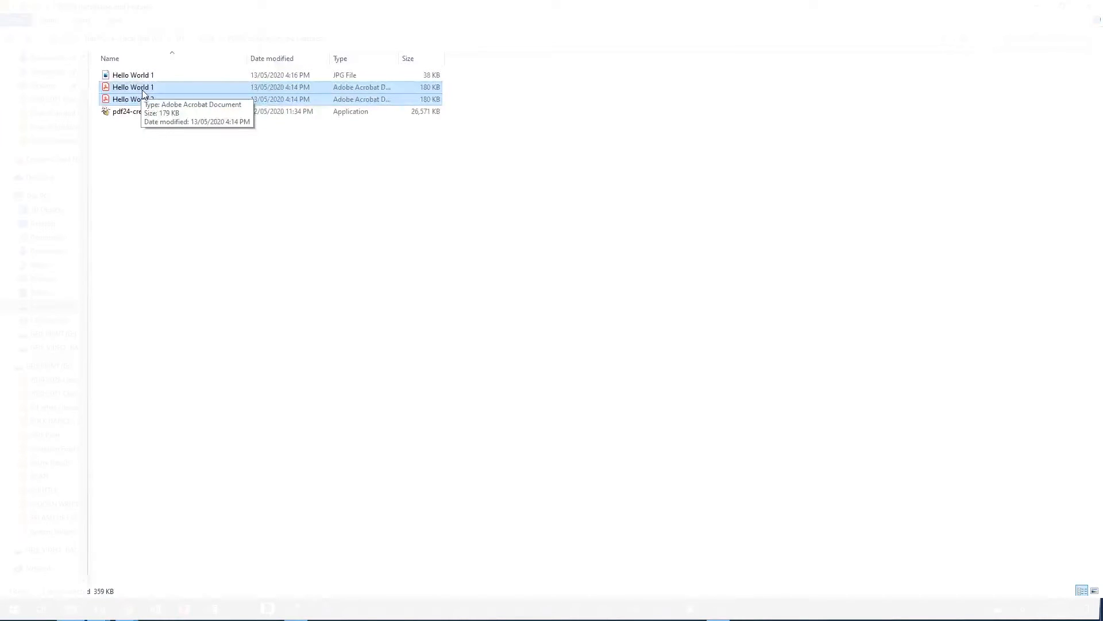
{"action": "right_click", "coordinate": [142, 93]}
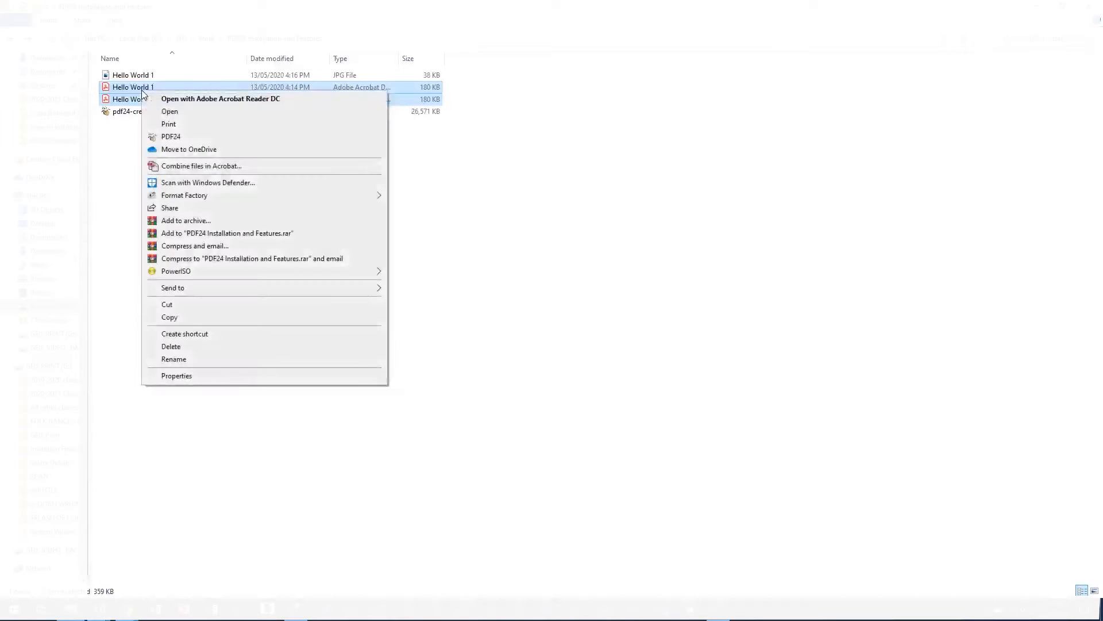
{"action": "left_click", "coordinate": [178, 139]}
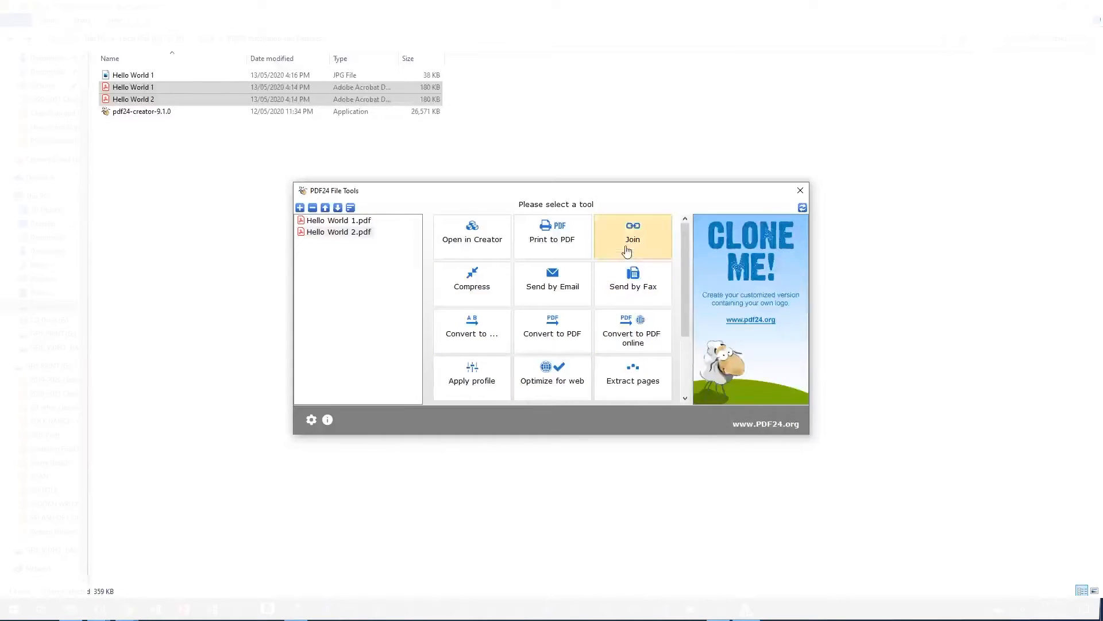
Step: Join the two PDFs with the High quality profile and save the merged file as Hello World 1 and 2
{"action": "left_click", "coordinate": [627, 251]}
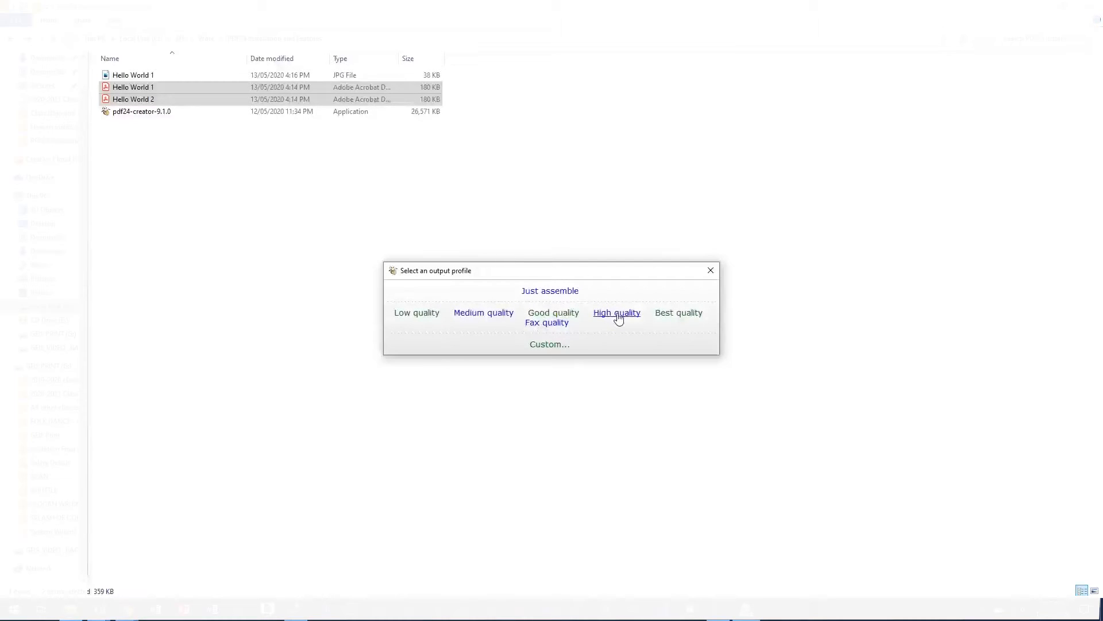
{"action": "left_click", "coordinate": [618, 318]}
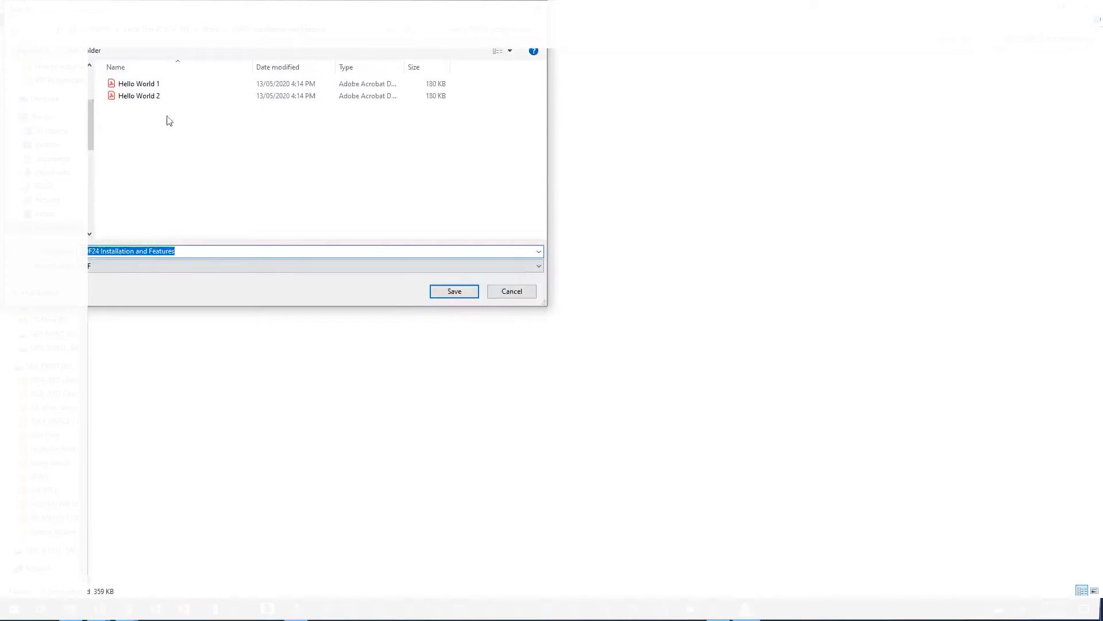
{"action": "left_click", "coordinate": [144, 95]}
{"action": "double_click", "coordinate": [152, 251]}
{"action": "left_click", "coordinate": [141, 254]}
{"action": "key", "text": "BackSpace"}
{"action": "type", "text": "1 and 2"}
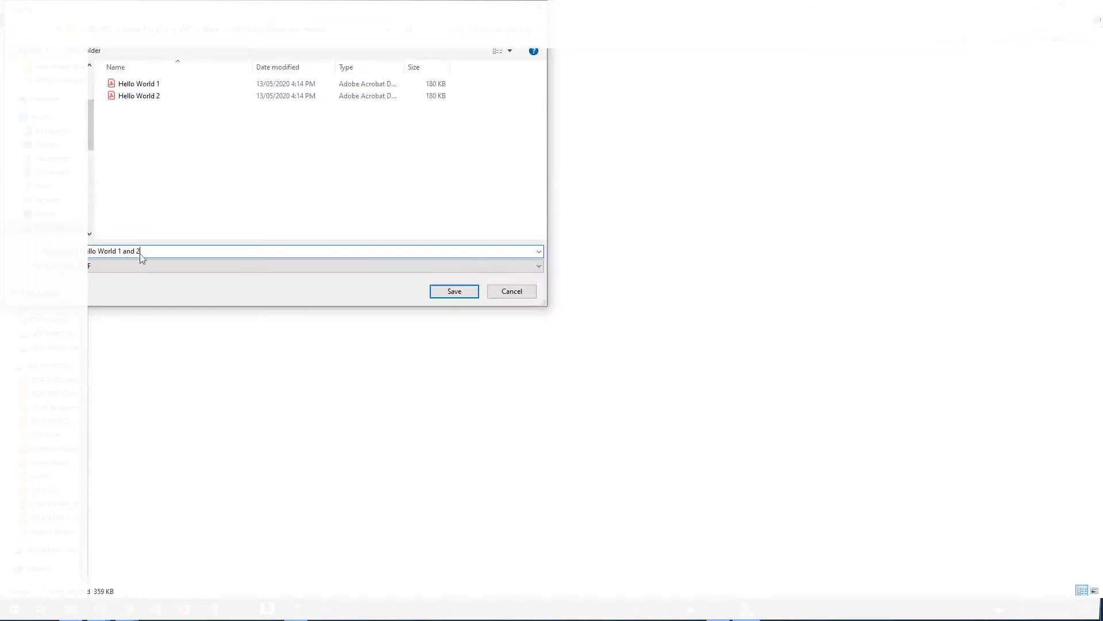
{"action": "key", "text": "Return"}
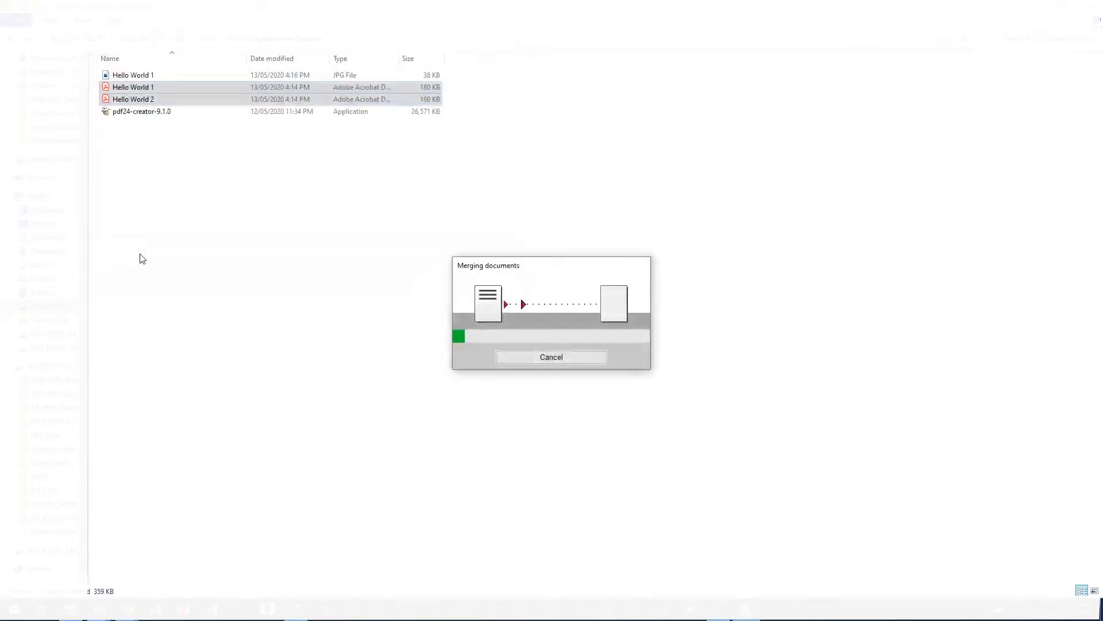
Step: Open the Hello World 1 and 2 PDF, look through its pages, and close it
{"action": "left_click", "coordinate": [210, 223]}
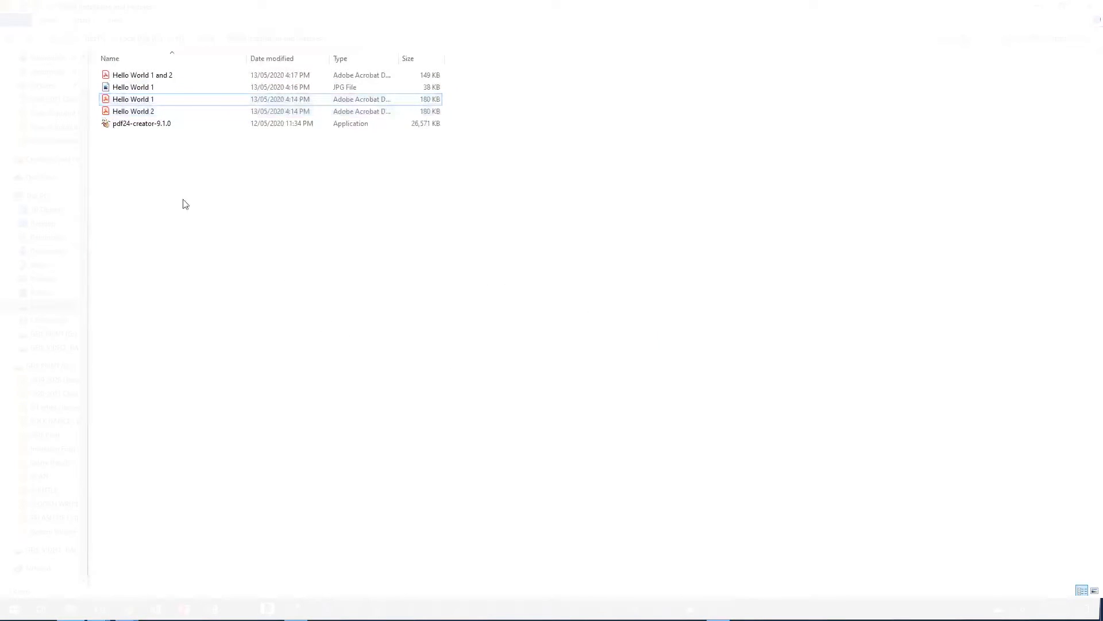
{"action": "double_click", "coordinate": [155, 75]}
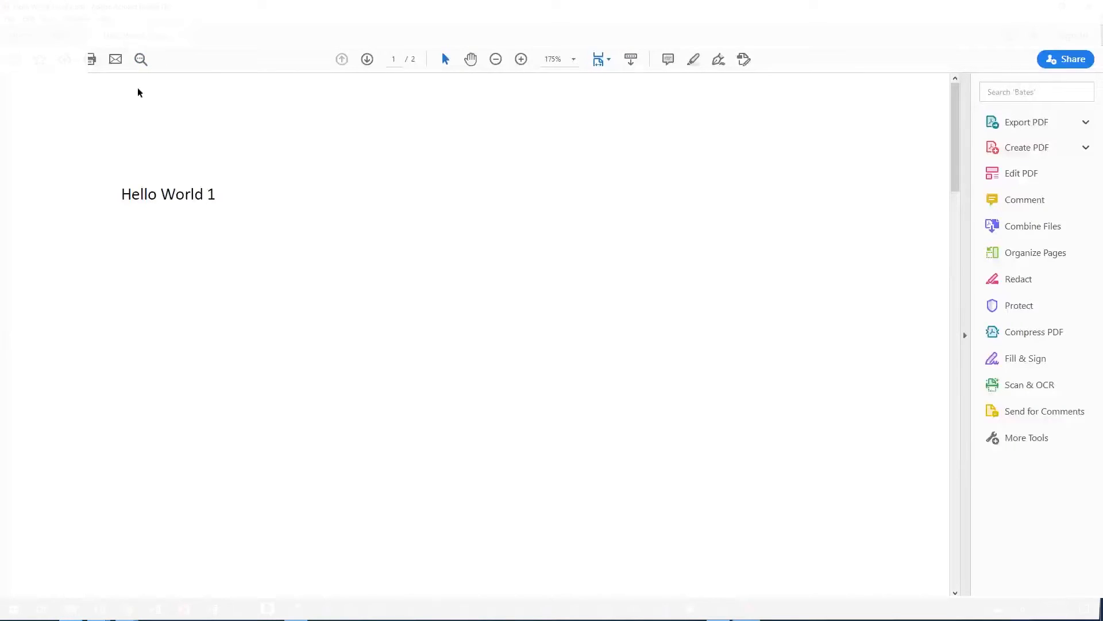
{"action": "scroll", "coordinate": [253, 319], "scroll_direction": "down", "scroll_amount": 10}
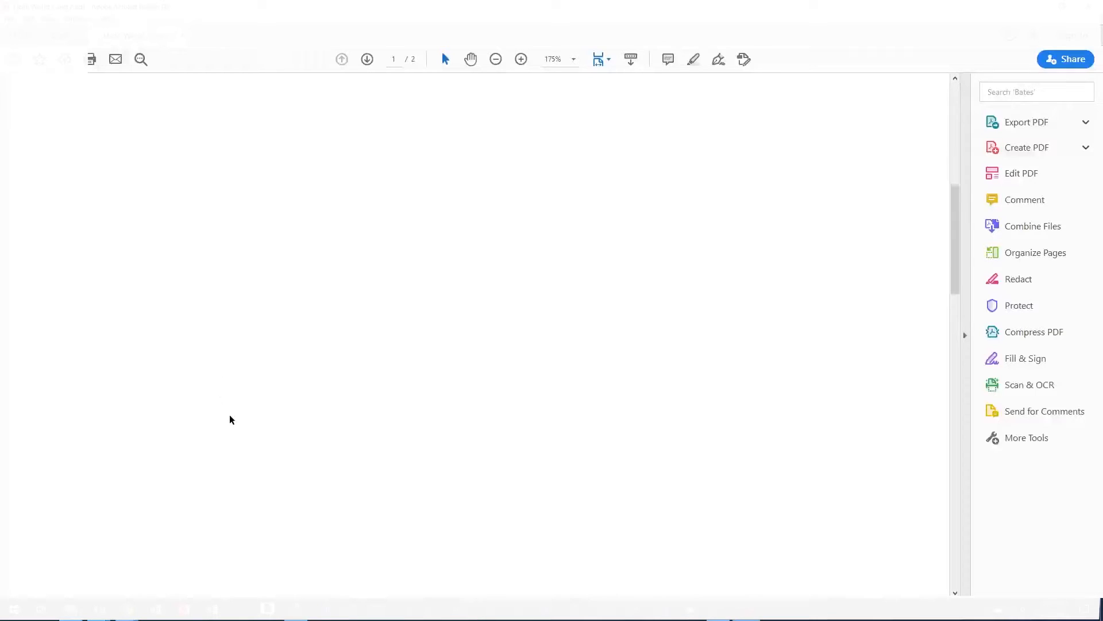
{"action": "scroll", "coordinate": [277, 478], "scroll_direction": "down", "scroll_amount": 8}
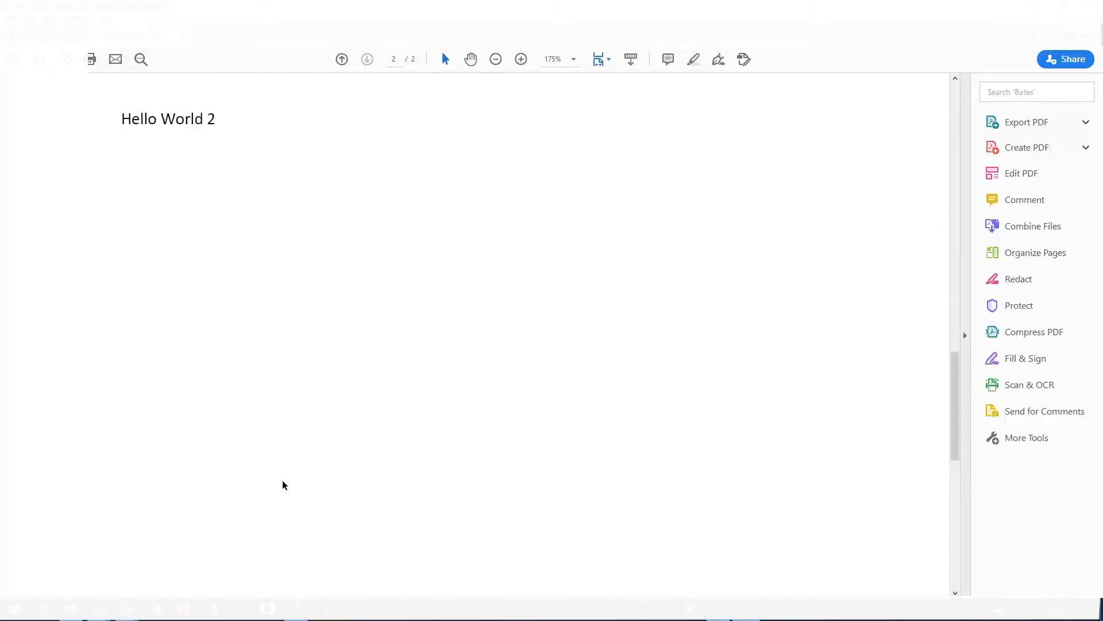
{"action": "scroll", "coordinate": [282, 485], "scroll_direction": "up", "scroll_amount": 18}
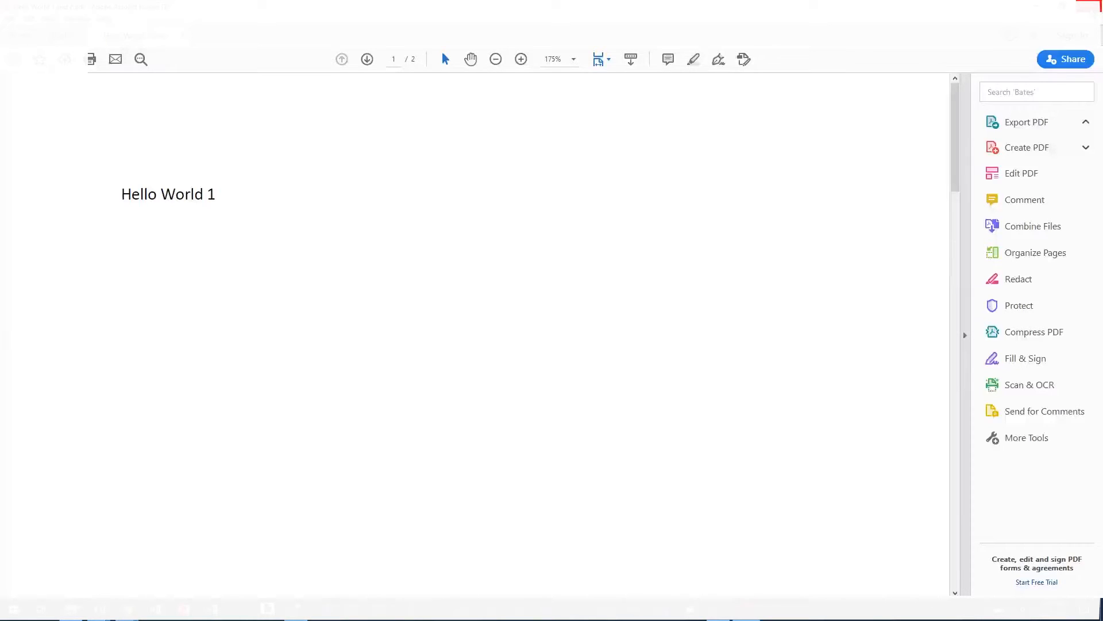
{"action": "left_click", "coordinate": [1089, 6]}
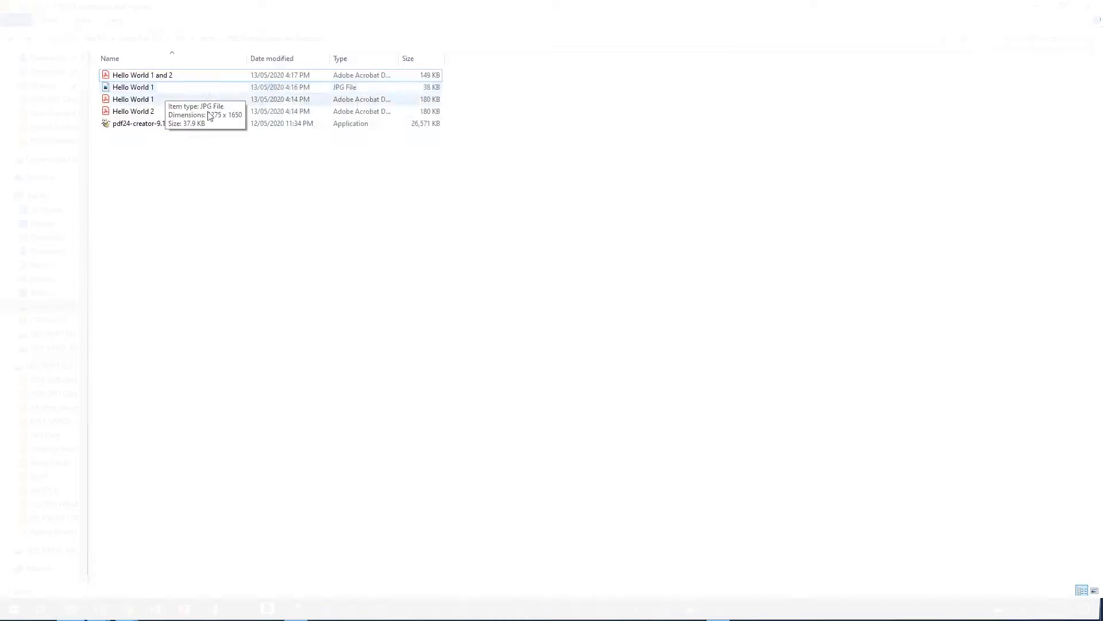
Step: Open the three Hello World PDFs and the Hello World 1 JPG together in PDF24 File Tools
{"action": "left_click", "coordinate": [126, 90]}
{"action": "left_click", "coordinate": [135, 111], "text": "shift"}
{"action": "left_click", "coordinate": [138, 79], "text": "ctrl"}
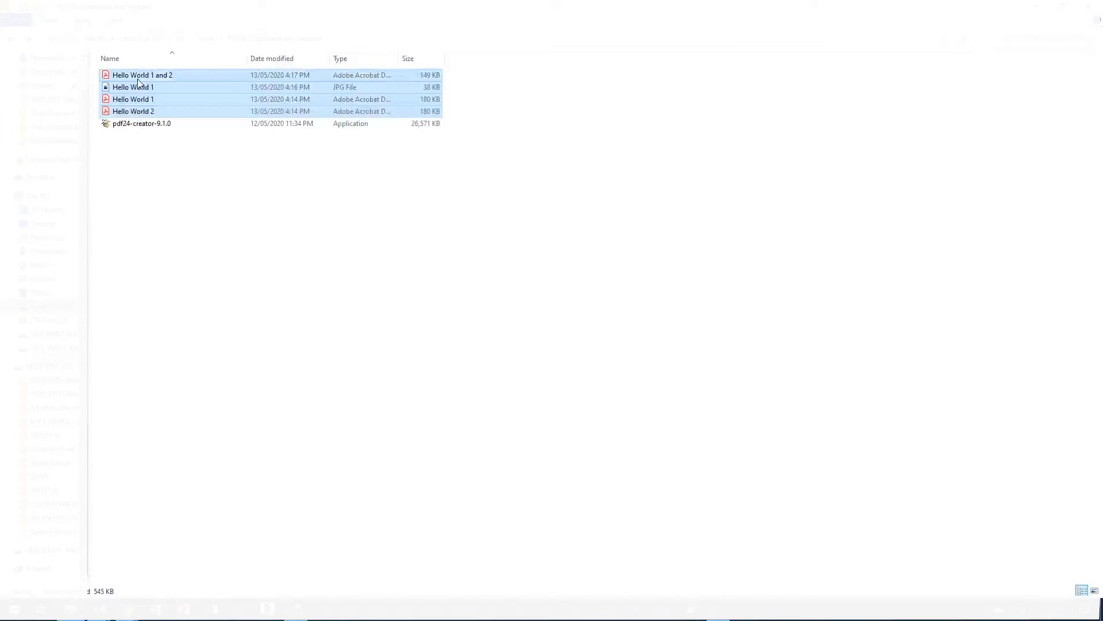
{"action": "right_click", "coordinate": [138, 83]}
{"action": "key", "text": "Escape"}
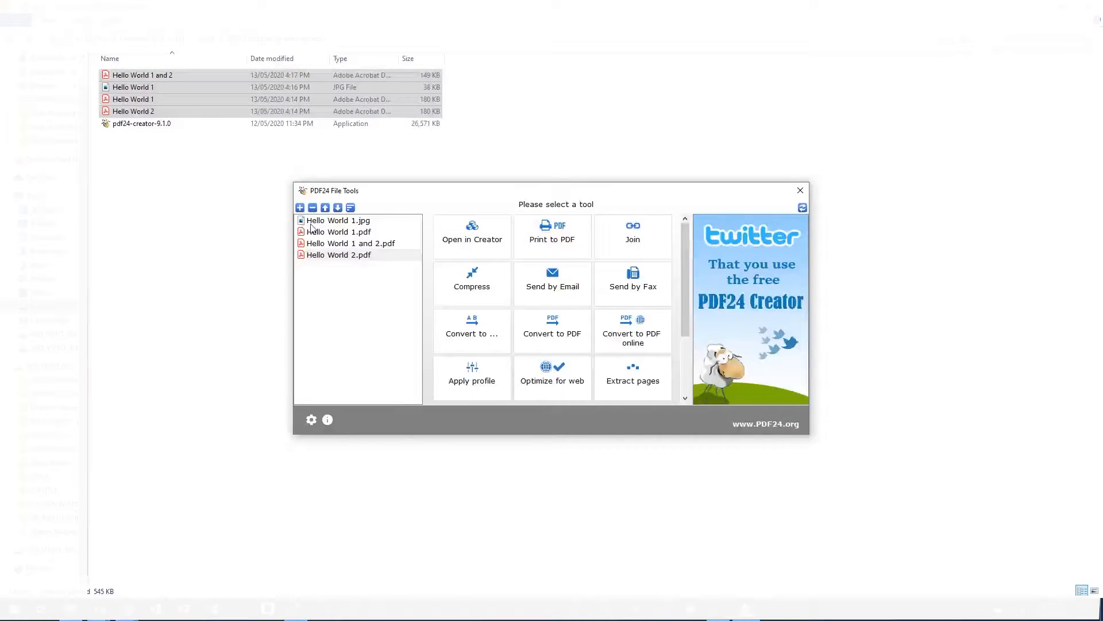
Step: Join the four files with the High quality profile and save the merged PDF as Hello World All
{"action": "left_click", "coordinate": [652, 243]}
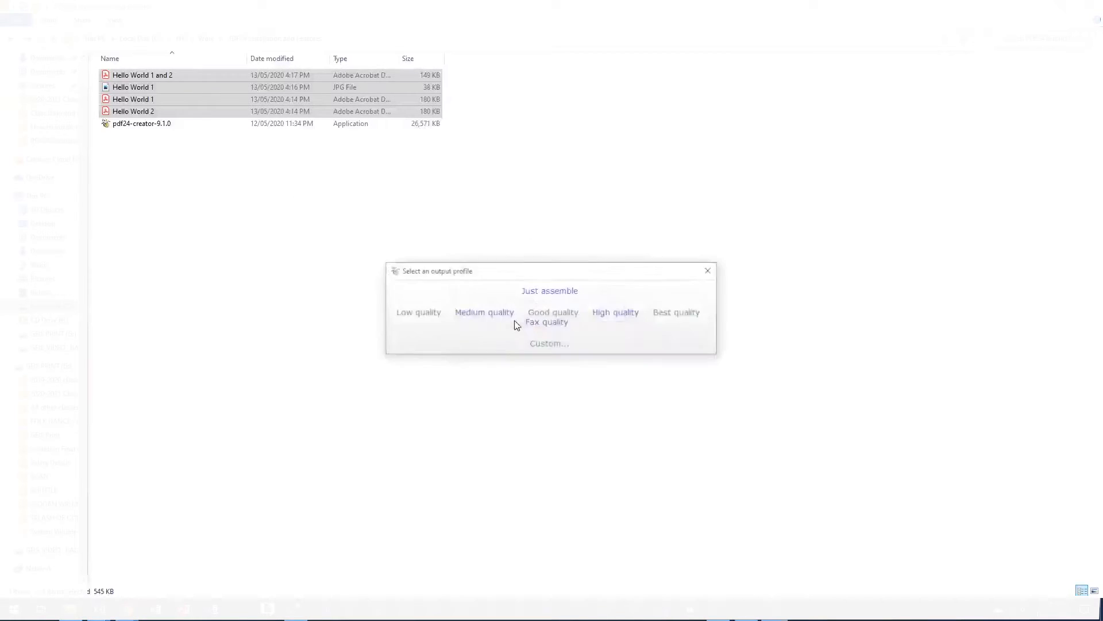
{"action": "left_click", "coordinate": [601, 317]}
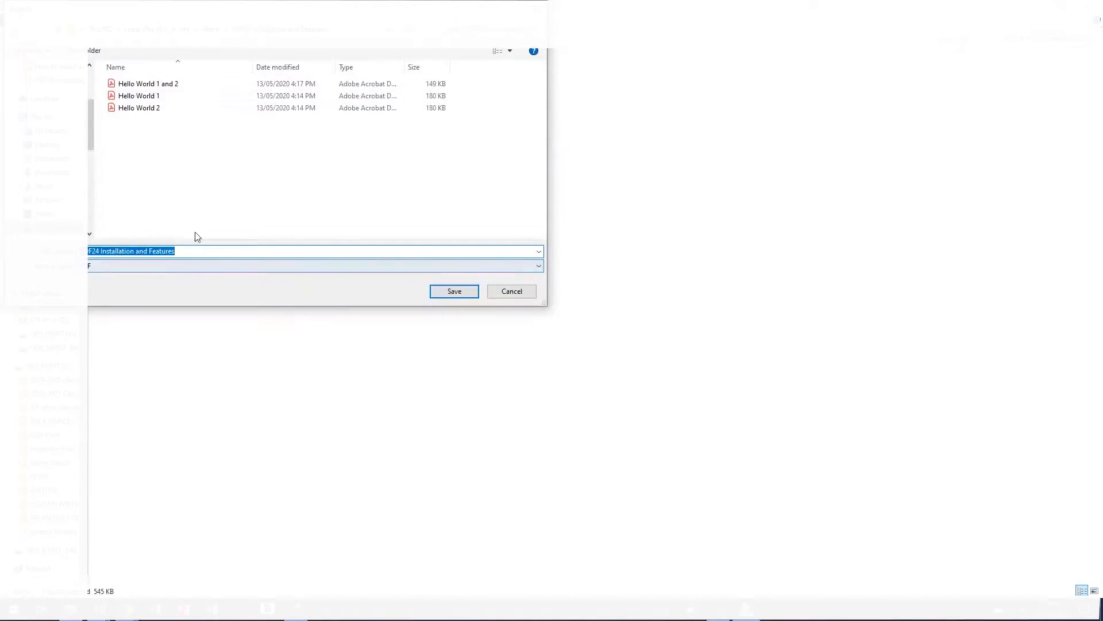
{"action": "type", "text": "H"}
{"action": "type", "text": "ello World A"}
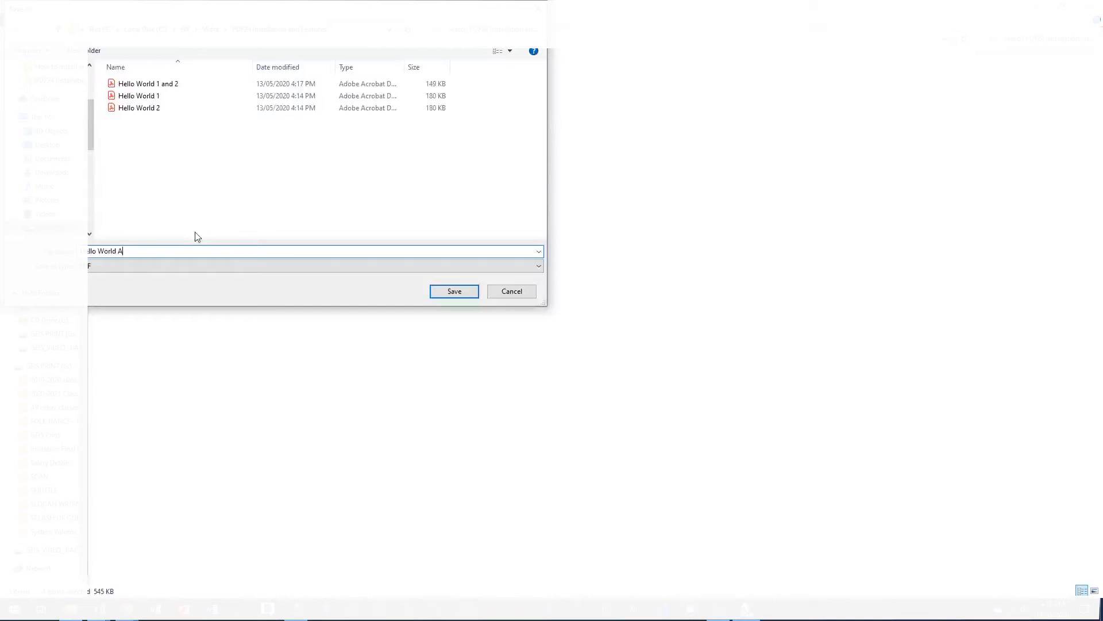
{"action": "type", "text": "ll"}
{"action": "key", "text": "Return"}
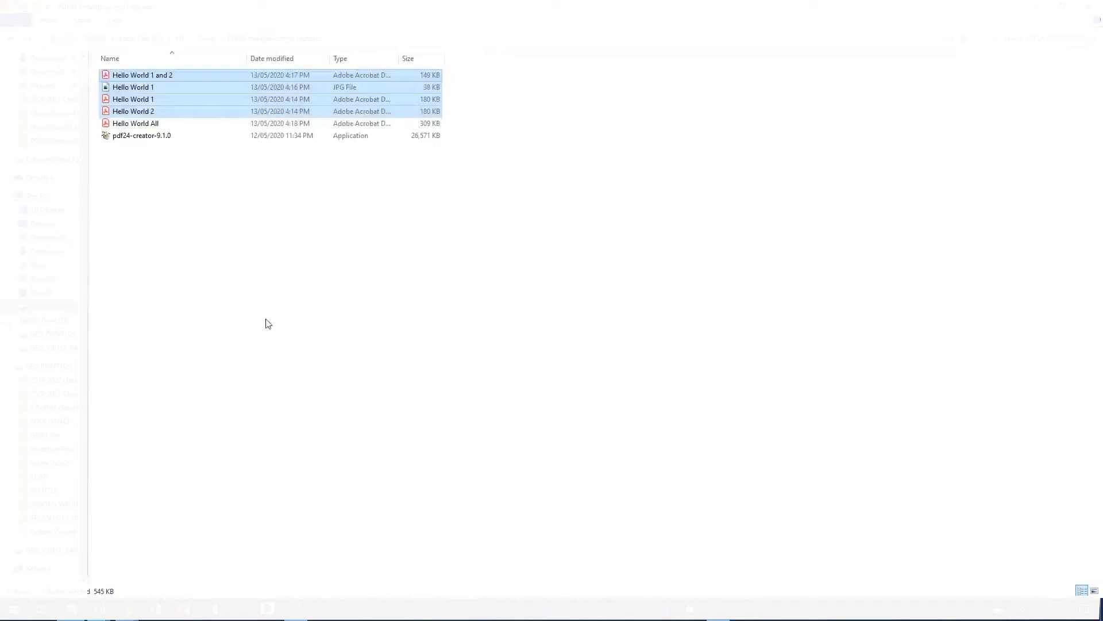
Step: Open the Hello World All PDF and try to select the text on its first page
{"action": "left_click", "coordinate": [277, 331]}
{"action": "double_click", "coordinate": [157, 124]}
{"action": "left_click_drag", "start_coordinate": [130, 188], "coordinate": [261, 212]}
{"action": "left_click", "coordinate": [129, 198]}
{"action": "left_click", "coordinate": [122, 195]}
{"action": "left_click_drag", "start_coordinate": [121, 196], "coordinate": [240, 201]}
{"action": "left_click", "coordinate": [153, 211]}
{"action": "left_click", "coordinate": [133, 196]}
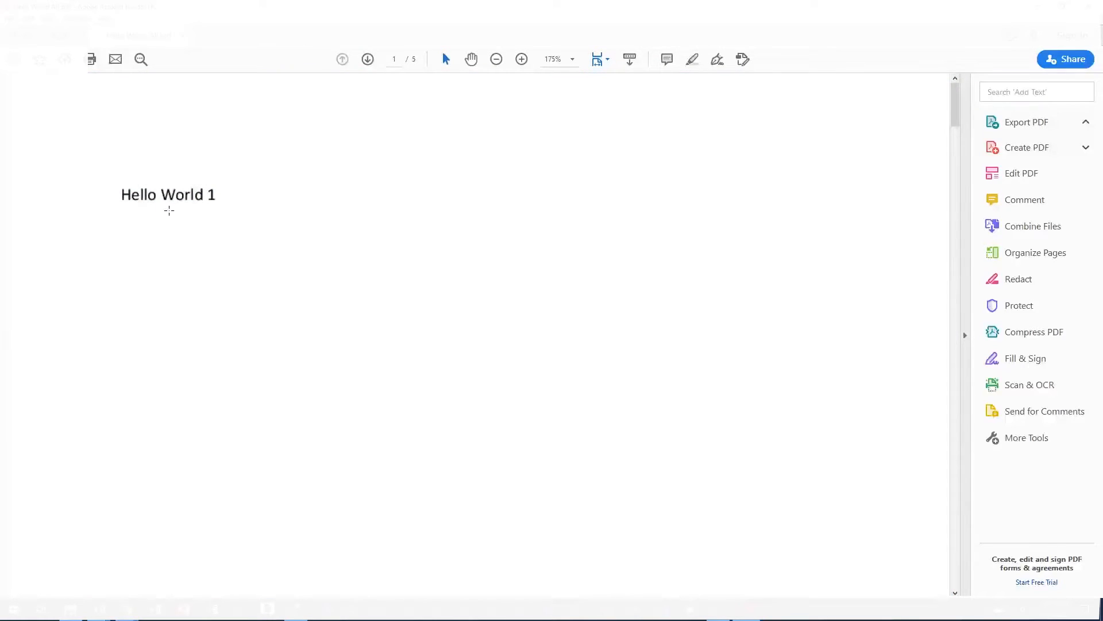
Step: Look through the remaining pages of the Hello World All PDF to check the merged content
{"action": "scroll", "coordinate": [315, 353], "scroll_direction": "down", "scroll_amount": 15}
{"action": "scroll", "coordinate": [321, 422], "scroll_direction": "down", "scroll_amount": 10}
{"action": "scroll", "coordinate": [331, 461], "scroll_direction": "down", "scroll_amount": 15}
{"action": "scroll", "coordinate": [317, 478], "scroll_direction": "down", "scroll_amount": 15}
{"action": "scroll", "coordinate": [294, 484], "scroll_direction": "down", "scroll_amount": 12}
{"action": "scroll", "coordinate": [294, 486], "scroll_direction": "down", "scroll_amount": 3}
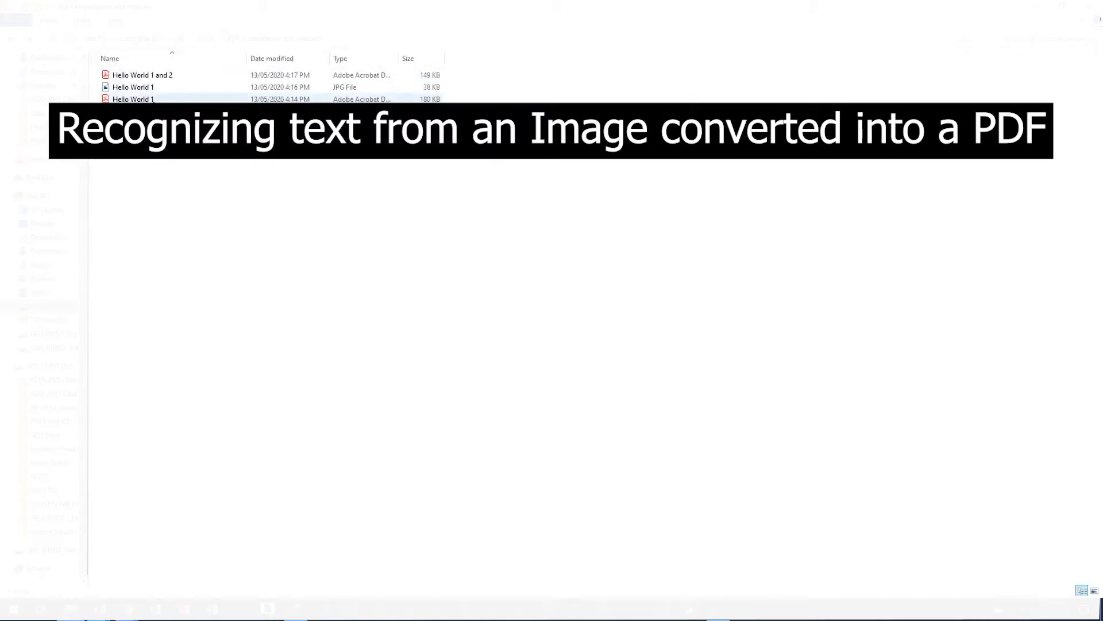
{"action": "right_click", "coordinate": [192, 205]}
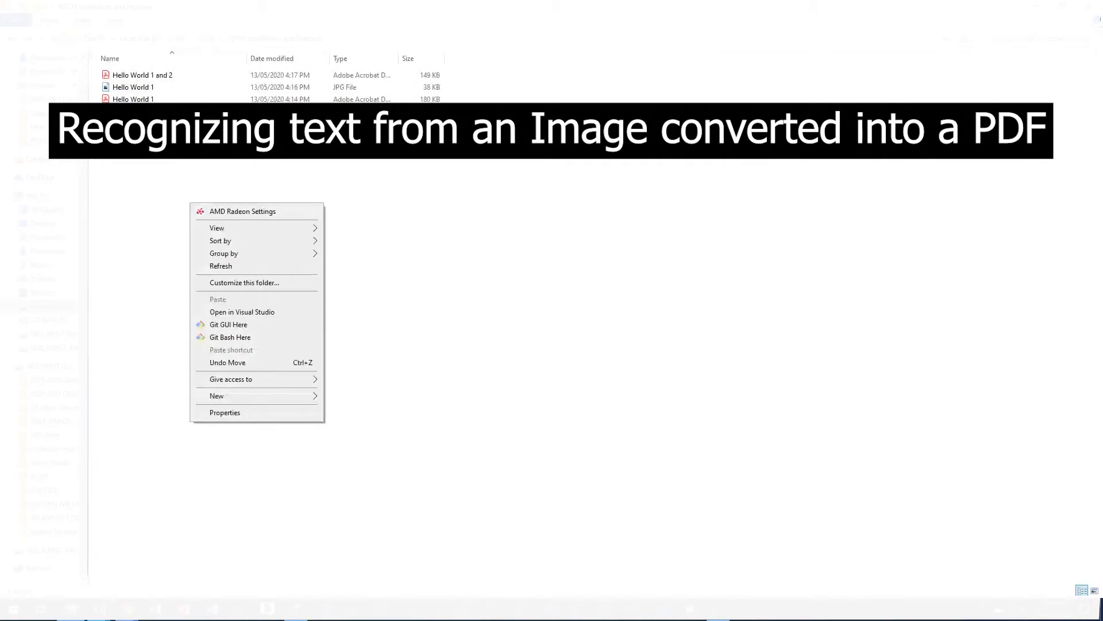
{"action": "left_click", "coordinate": [138, 123]}
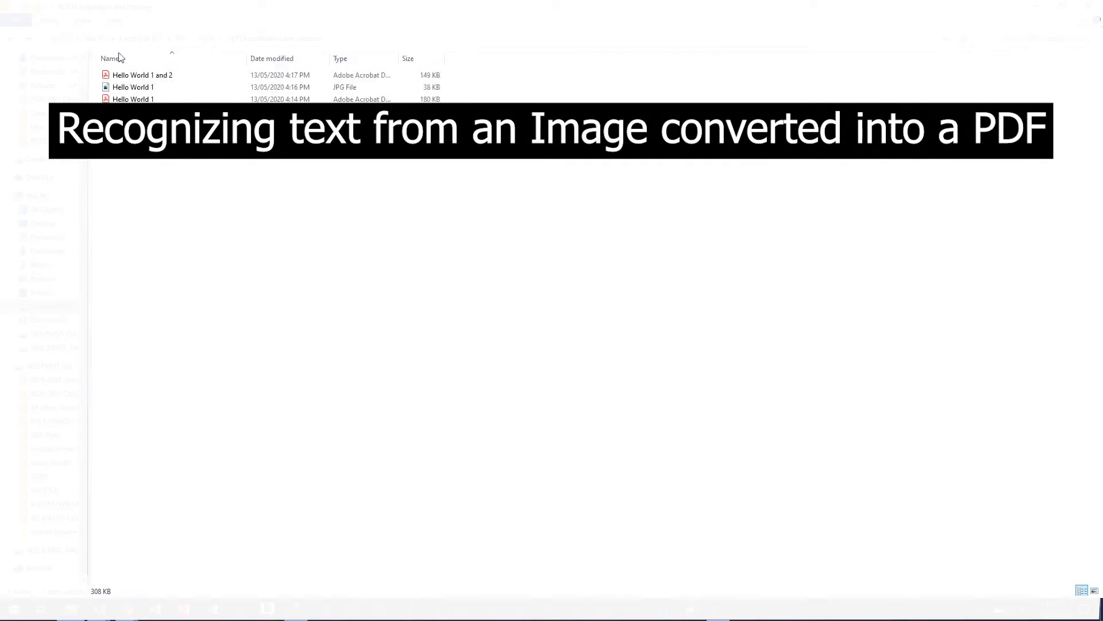
{"action": "left_click", "coordinate": [138, 88]}
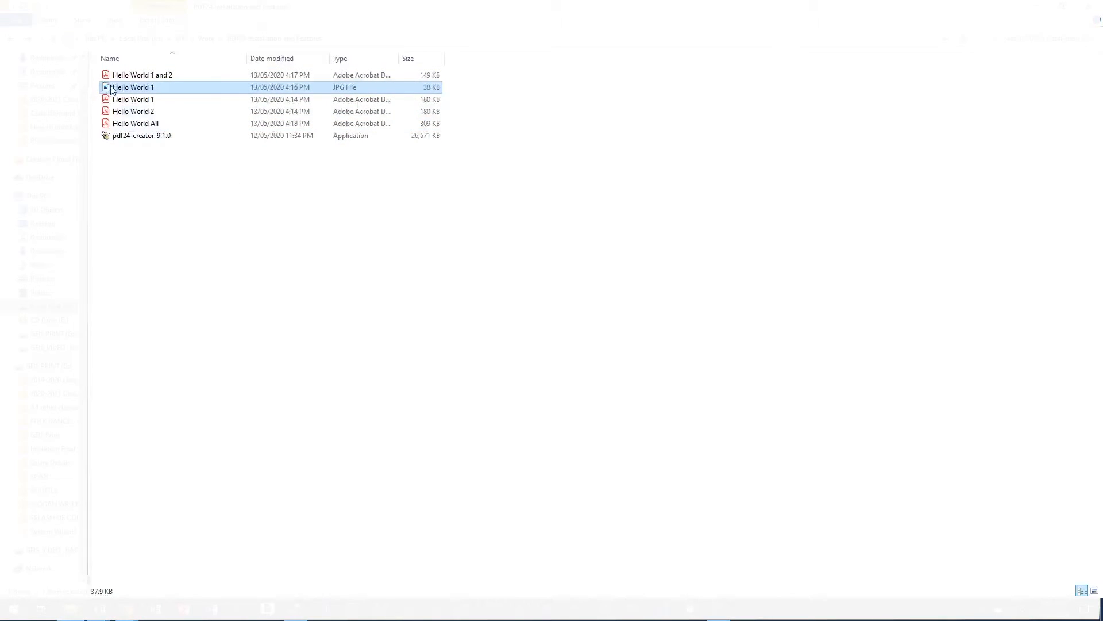
{"action": "mouse_move", "coordinate": [126, 92]}
{"action": "left_click", "coordinate": [143, 102]}
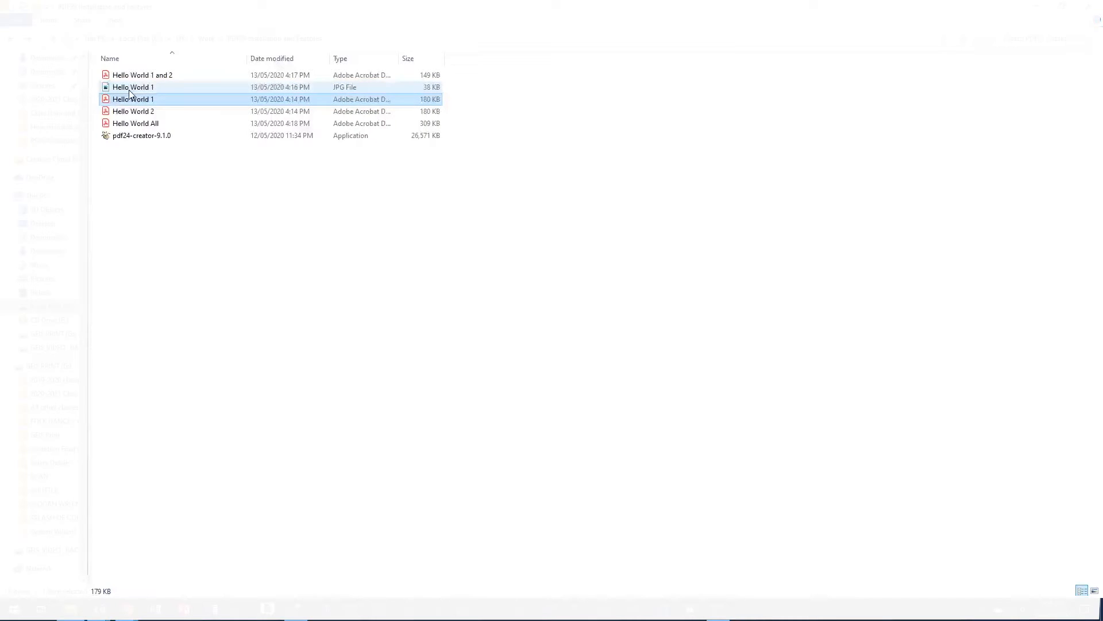
Step: Open the Hello World 1 JPG image in PDF24 File Tools
{"action": "left_click", "coordinate": [129, 90]}
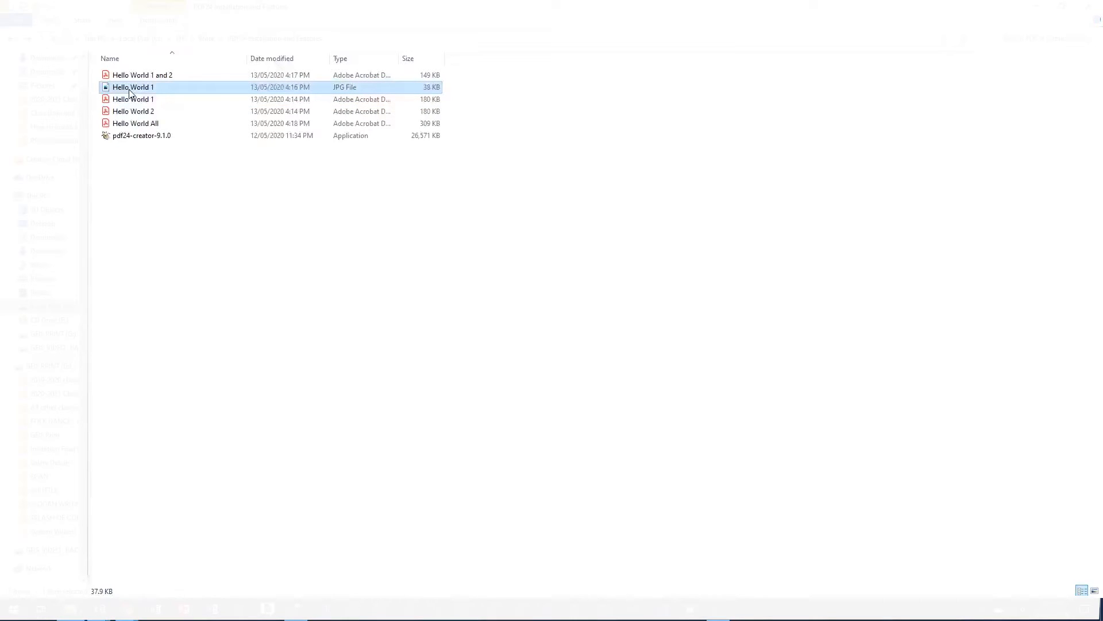
{"action": "right_click", "coordinate": [129, 92]}
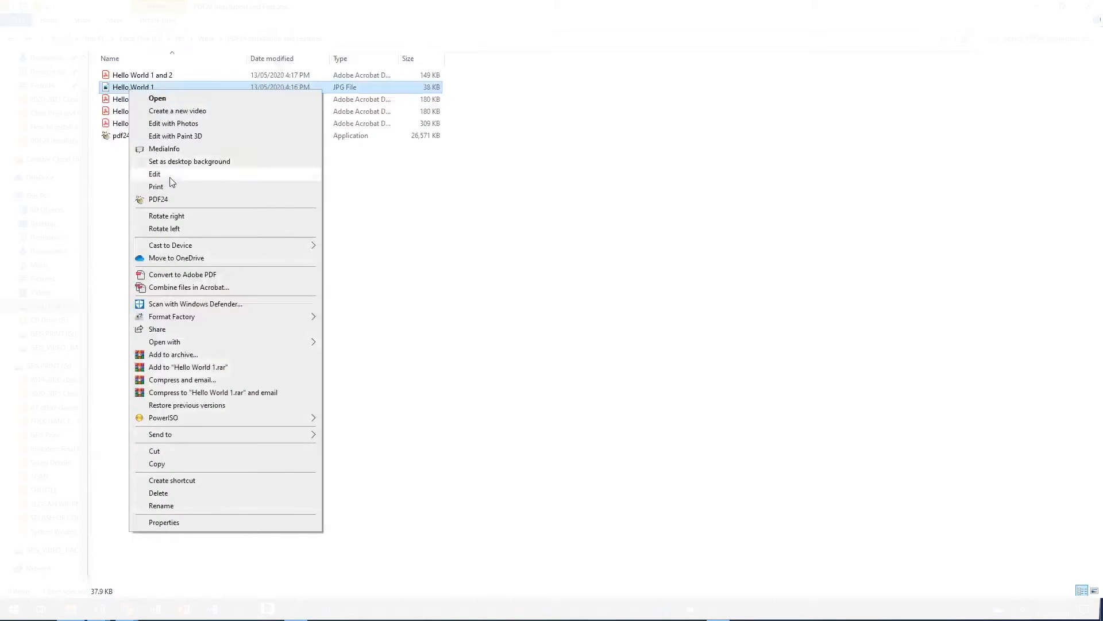
{"action": "left_click", "coordinate": [175, 204]}
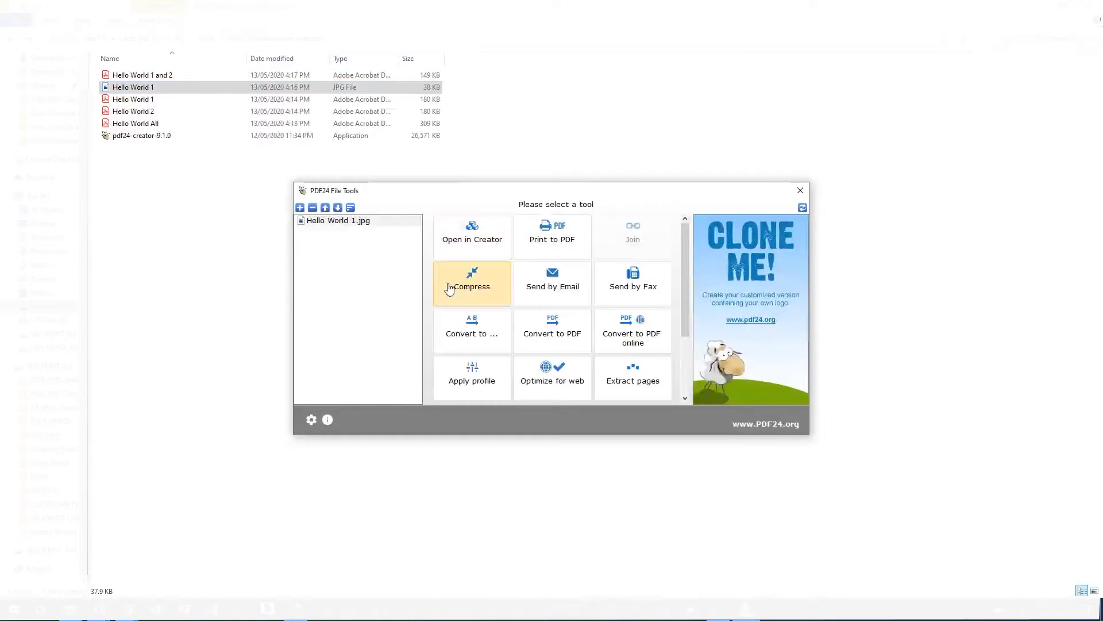
Step: Convert the Hello World 1 image to a PDF with the Good quality profile and save it as Hello World 1 from Image
{"action": "left_click", "coordinate": [460, 348]}
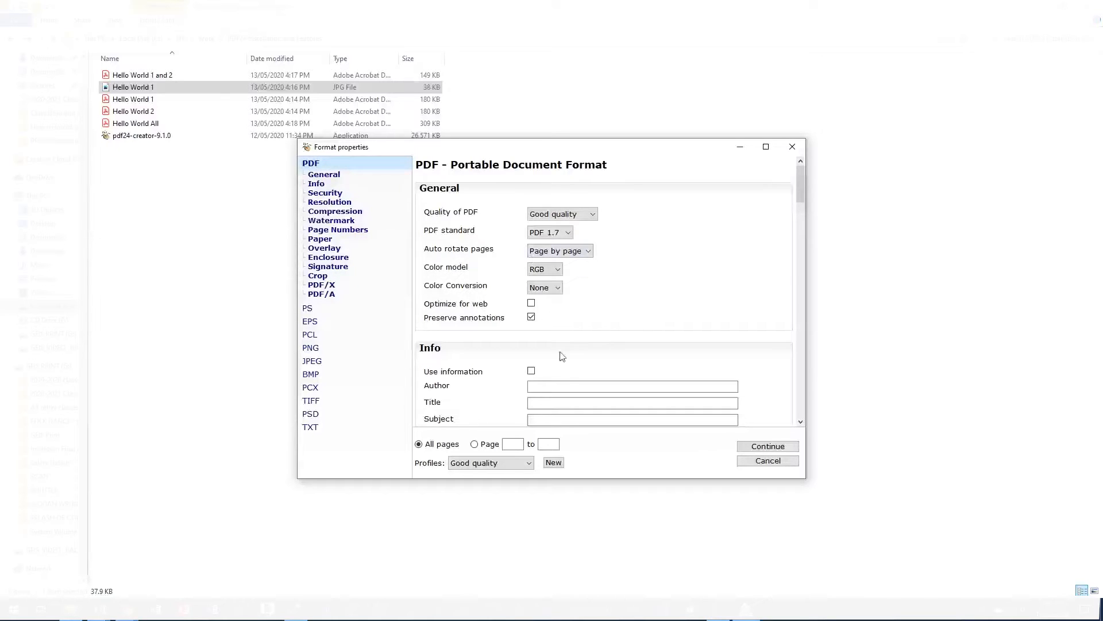
{"action": "left_click", "coordinate": [760, 448]}
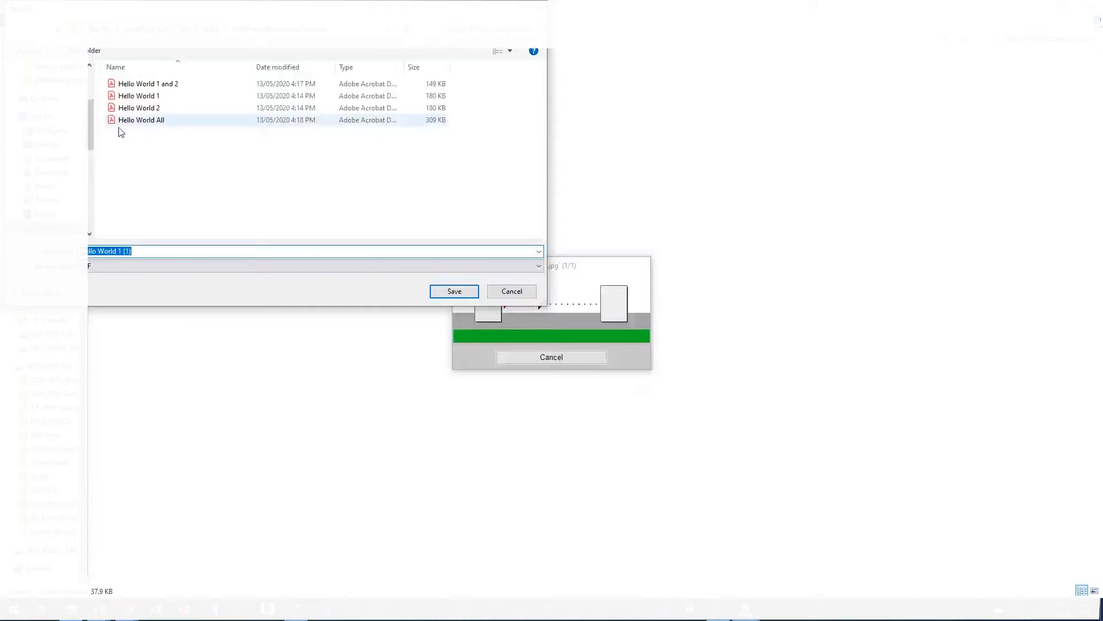
{"action": "left_click", "coordinate": [137, 252]}
{"action": "left_click_drag", "start_coordinate": [137, 253], "coordinate": [125, 257]}
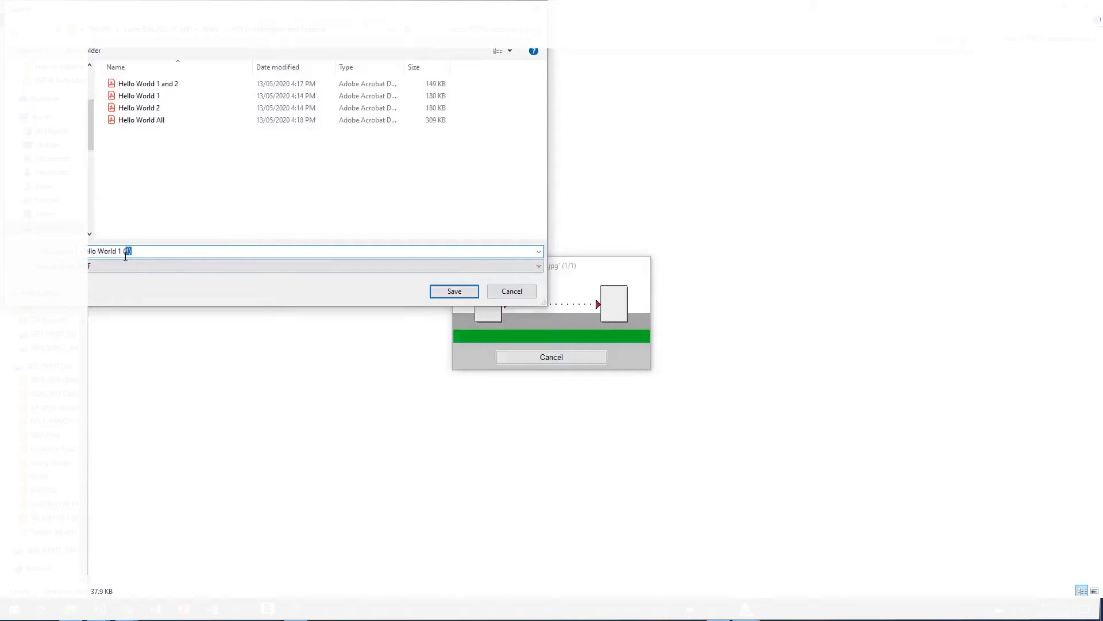
{"action": "key", "text": "BackSpace"}
{"action": "type", "text": "from Image"}
{"action": "key", "text": "Return"}
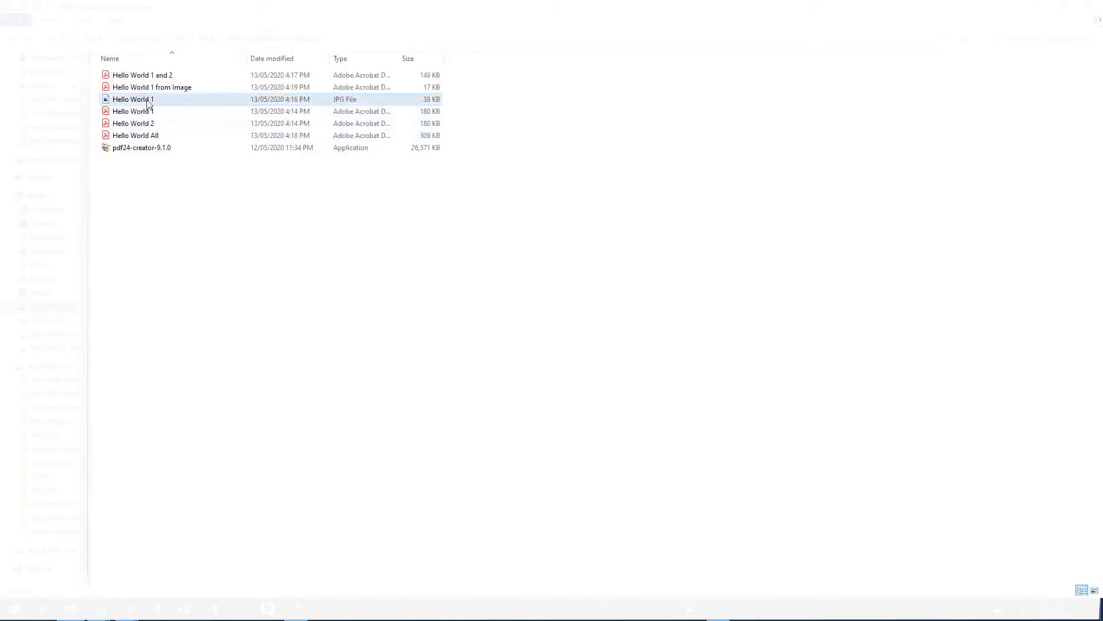
Step: Open the Hello World 1 from Image PDF, try to select its text, and close it
{"action": "left_click", "coordinate": [142, 92]}
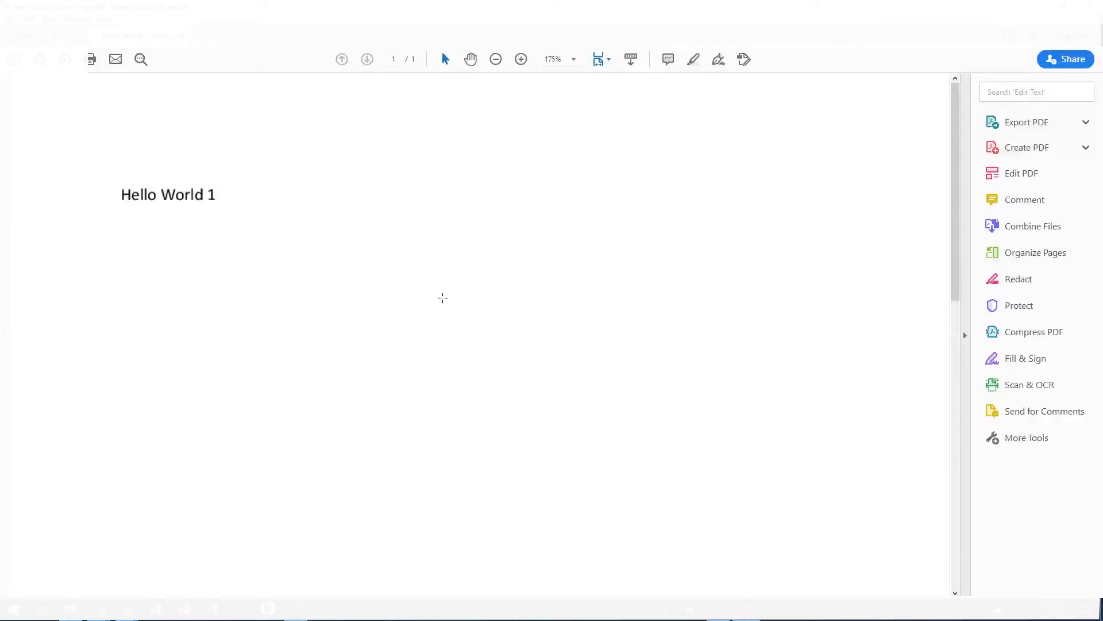
{"action": "left_click", "coordinate": [189, 202]}
{"action": "left_click", "coordinate": [167, 195]}
{"action": "left_click", "coordinate": [134, 196]}
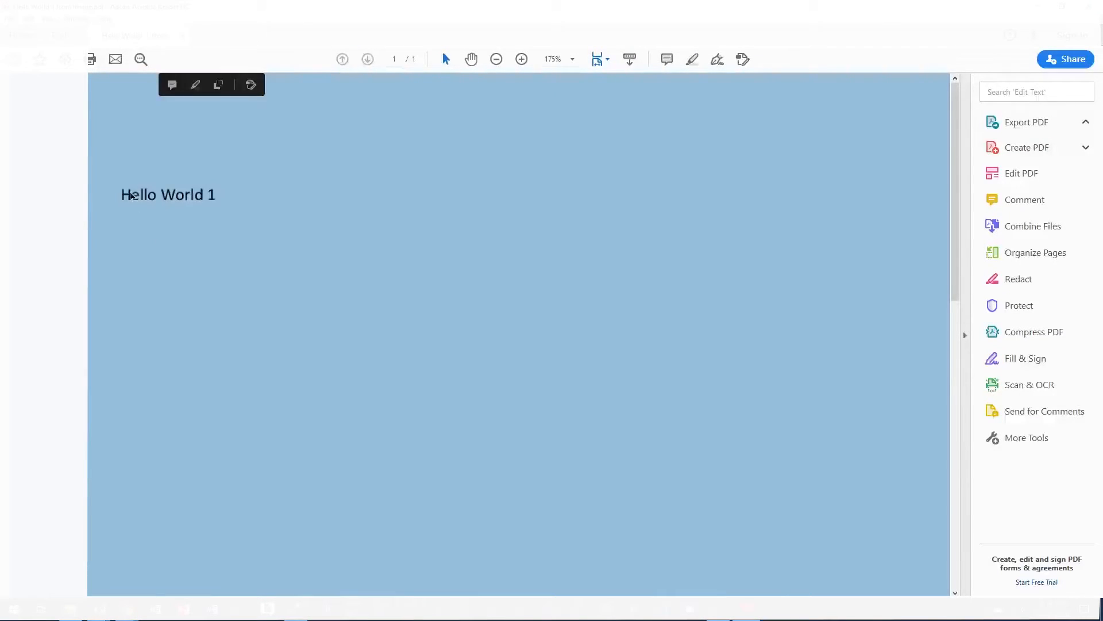
{"action": "left_click", "coordinate": [123, 197]}
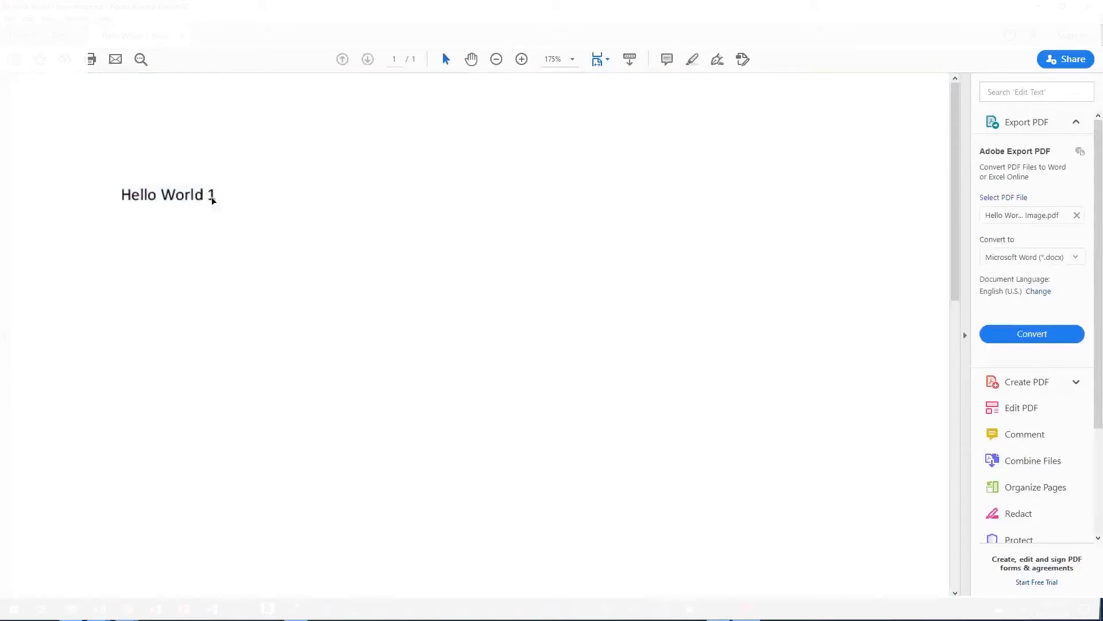
{"action": "left_click", "coordinate": [121, 194]}
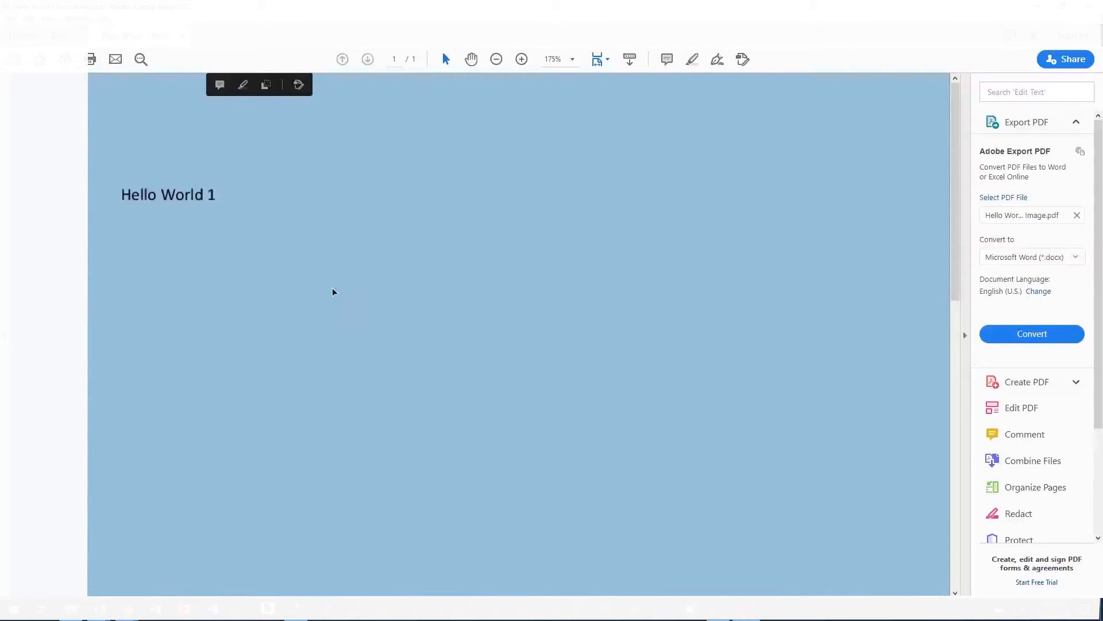
{"action": "left_click", "coordinate": [1089, 5]}
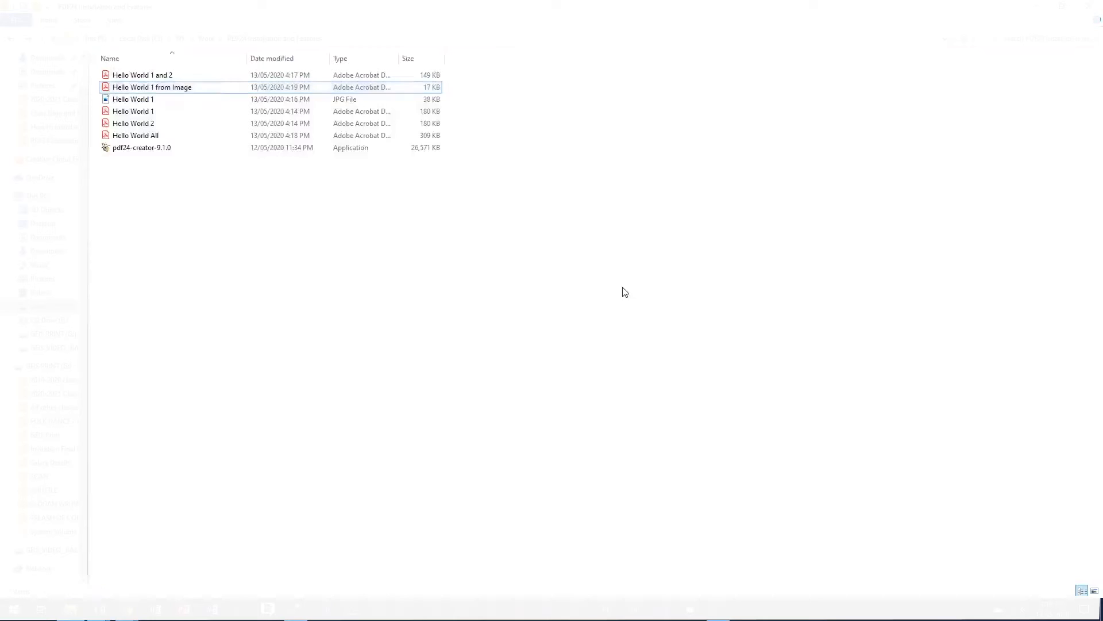
Step: Load the Hello World 1 from Image PDF into PDF24's text recognition and run OCR on it
{"action": "right_click", "coordinate": [180, 89]}
{"action": "left_click", "coordinate": [799, 551]}
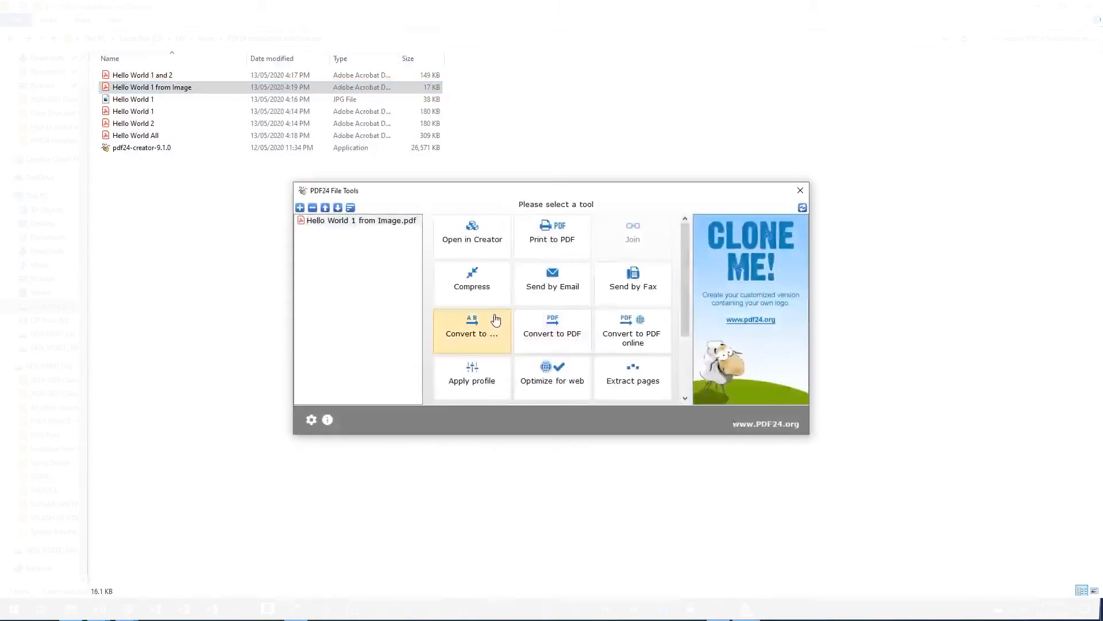
{"action": "scroll", "coordinate": [586, 356], "scroll_direction": "down", "scroll_amount": 3}
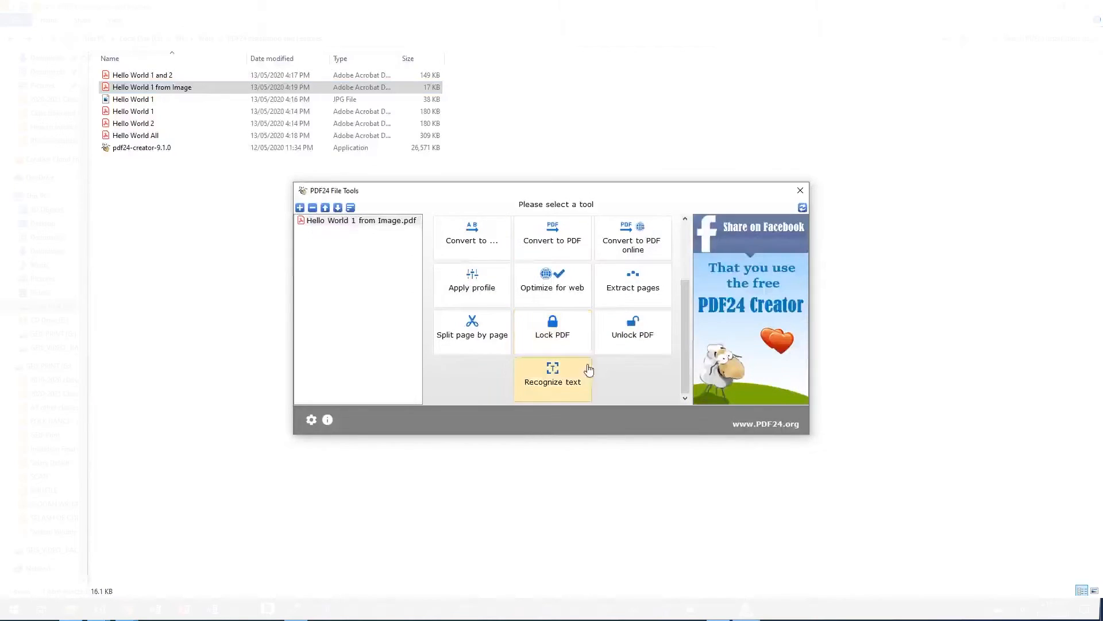
{"action": "left_click", "coordinate": [566, 388]}
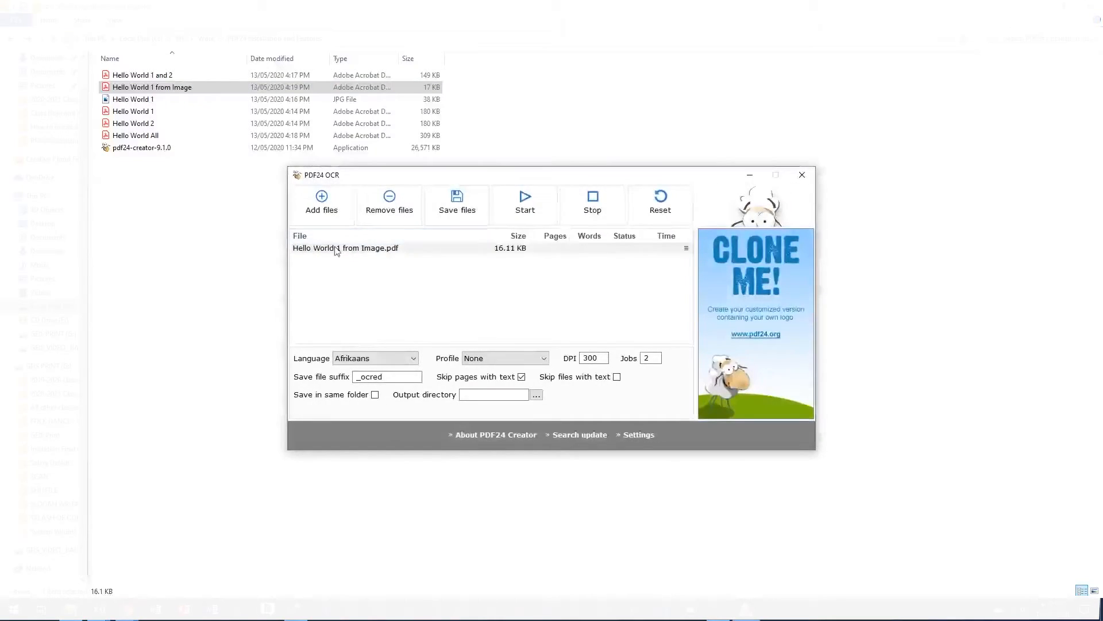
{"action": "left_click", "coordinate": [524, 211]}
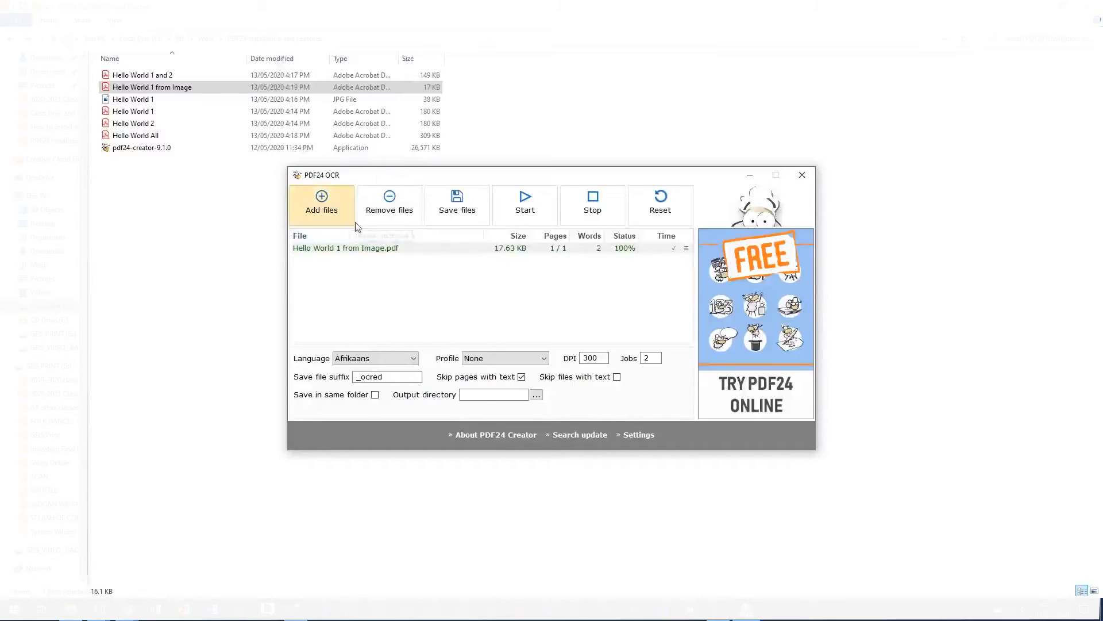
Step: Save the recognized file as Hello World 1 from Image_ocred in the same folder and close the OCR tool
{"action": "left_click", "coordinate": [460, 208]}
{"action": "left_click", "coordinate": [453, 436]}
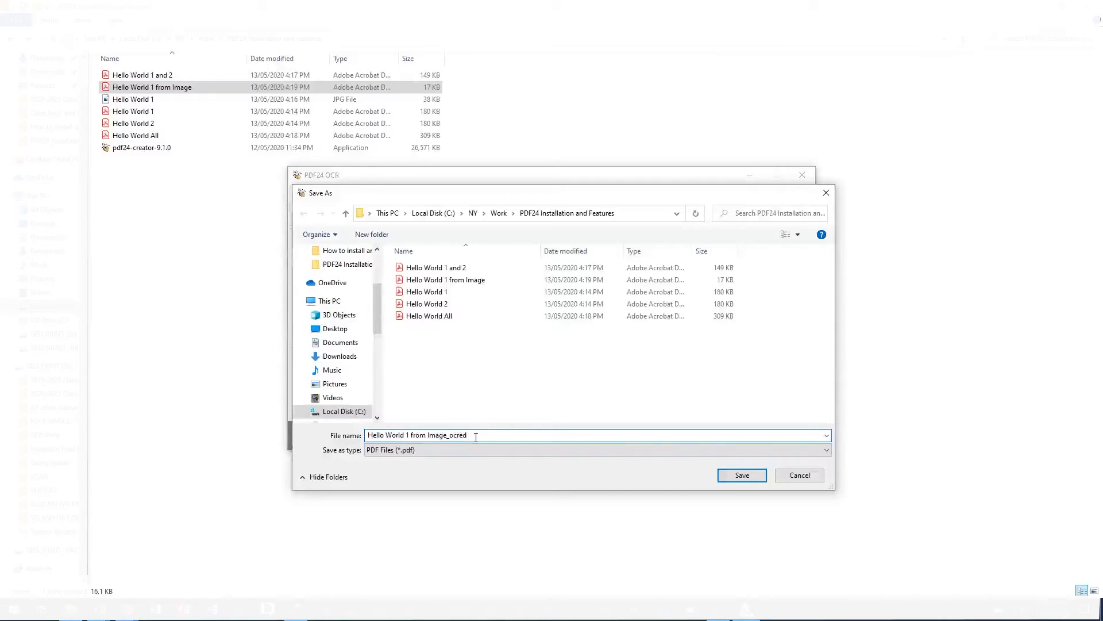
{"action": "left_click", "coordinate": [742, 476]}
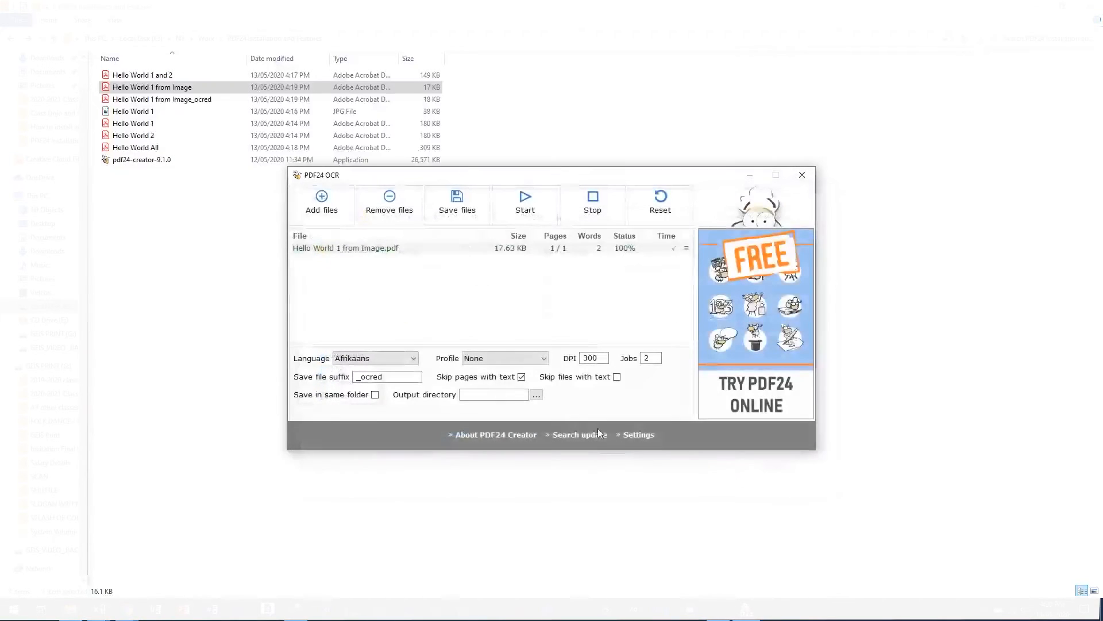
{"action": "left_click", "coordinate": [798, 180]}
Step: Open the Hello World 1 from Image_ocred PDF, test highlighting its text, and close it without saving the changes
{"action": "left_click", "coordinate": [177, 102]}
{"action": "double_click", "coordinate": [178, 101]}
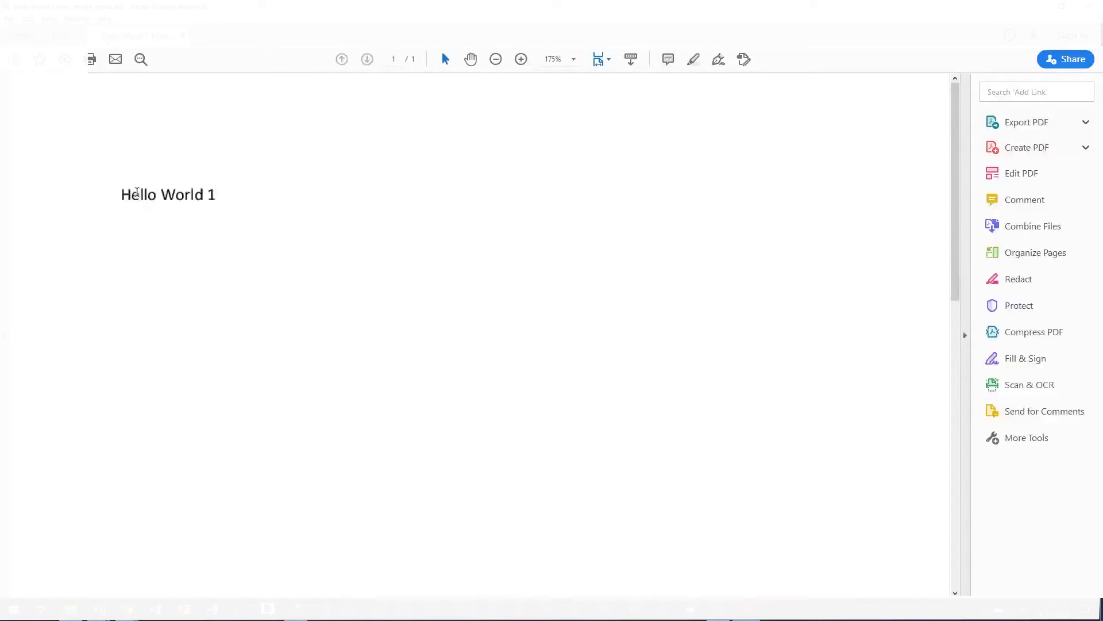
{"action": "left_click_drag", "start_coordinate": [122, 198], "coordinate": [216, 195]}
{"action": "left_click", "coordinate": [151, 173]}
{"action": "left_click", "coordinate": [168, 175]}
{"action": "left_click", "coordinate": [231, 172]}
{"action": "left_click", "coordinate": [261, 254]}
{"action": "left_click", "coordinate": [199, 291]}
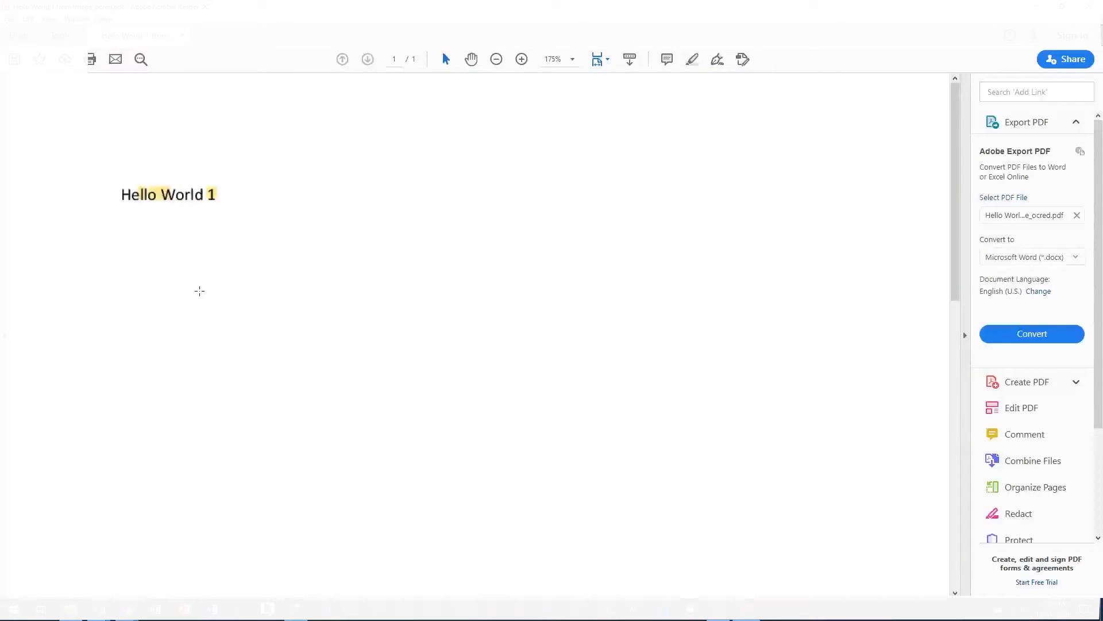
{"action": "left_click", "coordinate": [1090, 7]}
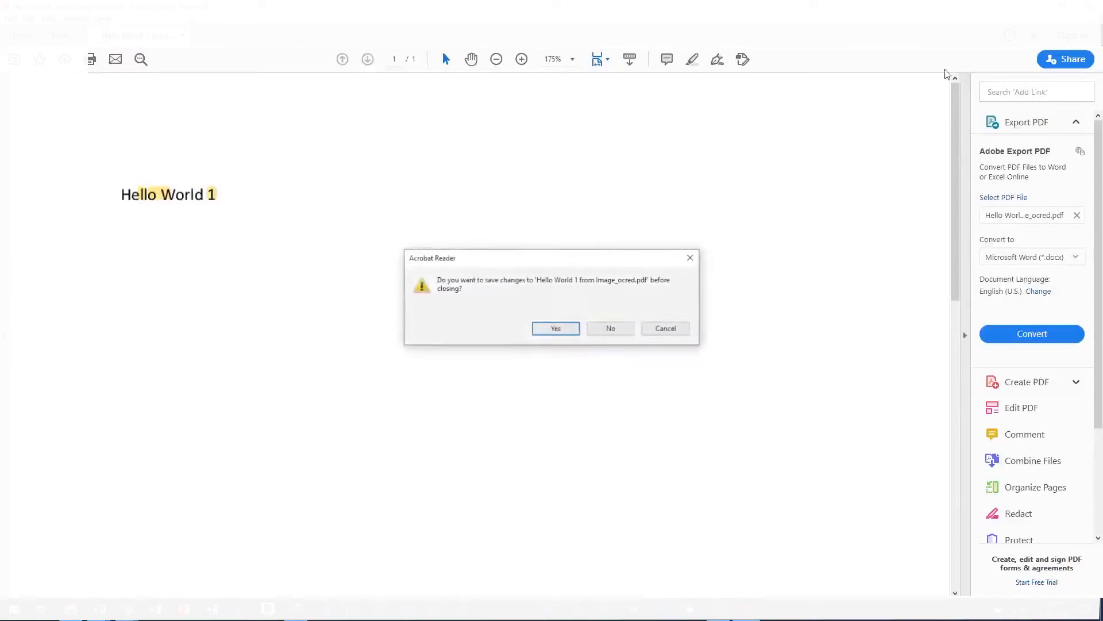
{"action": "left_click", "coordinate": [607, 331]}
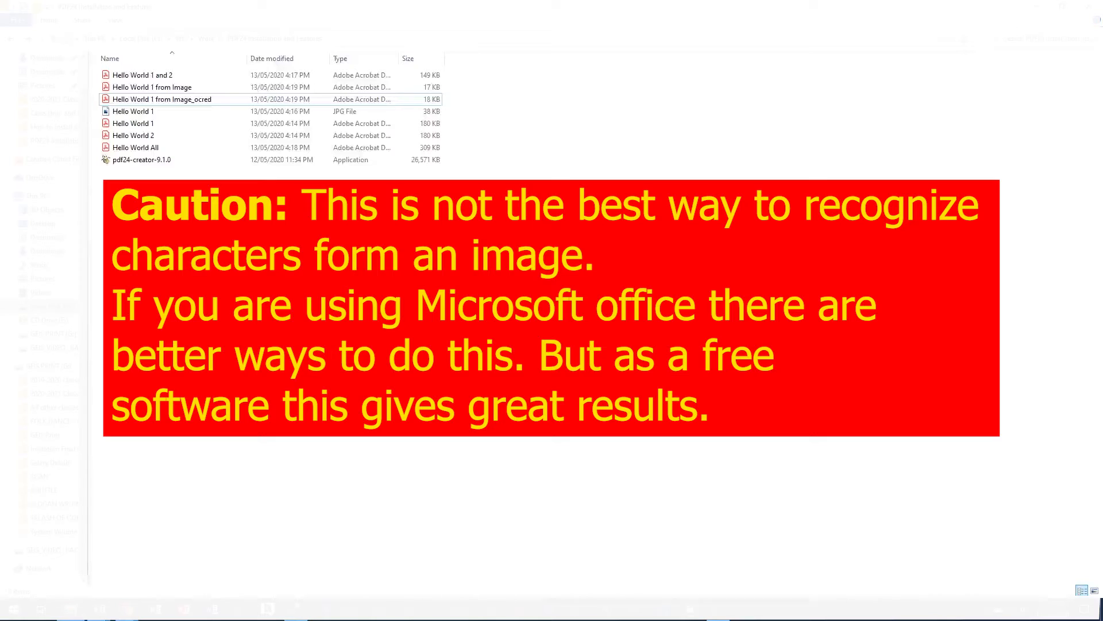
{"action": "left_click", "coordinate": [176, 102]}
{"action": "right_click", "coordinate": [180, 100]}
{"action": "left_click", "coordinate": [164, 213]}
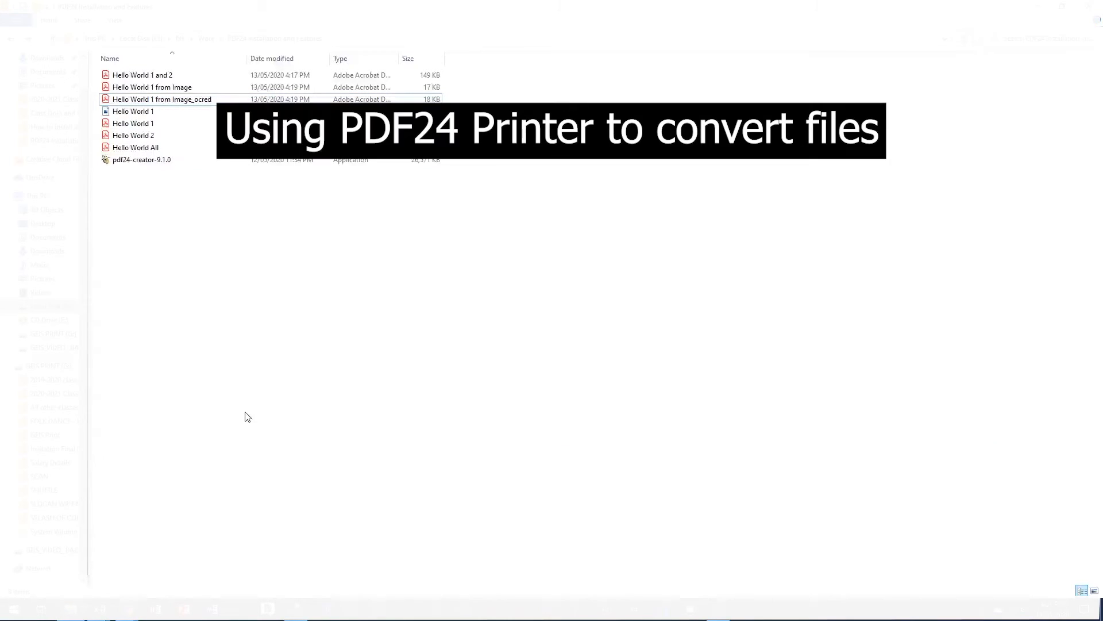
{"action": "left_click", "coordinate": [130, 122]}
{"action": "left_click", "coordinate": [122, 113]}
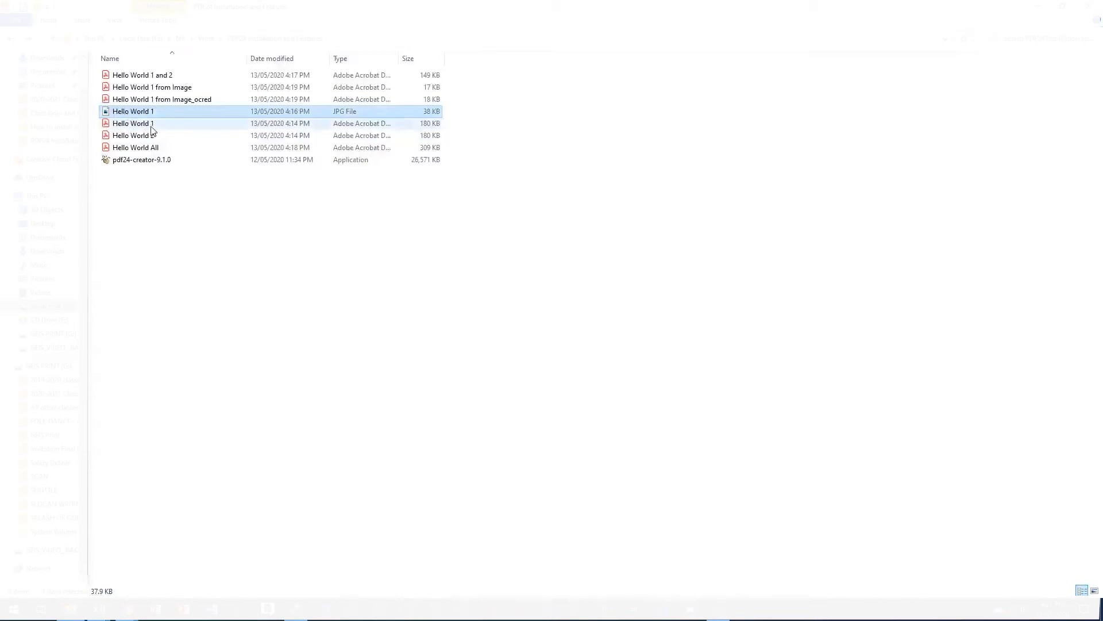
{"action": "left_click", "coordinate": [144, 125]}
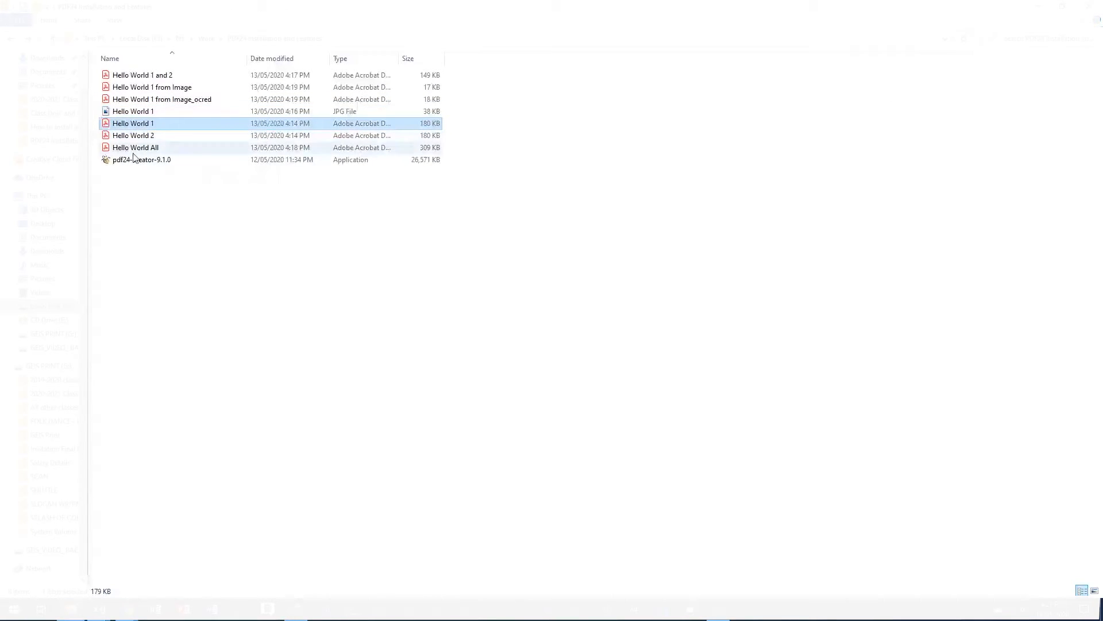
{"action": "left_click", "coordinate": [113, 113]}
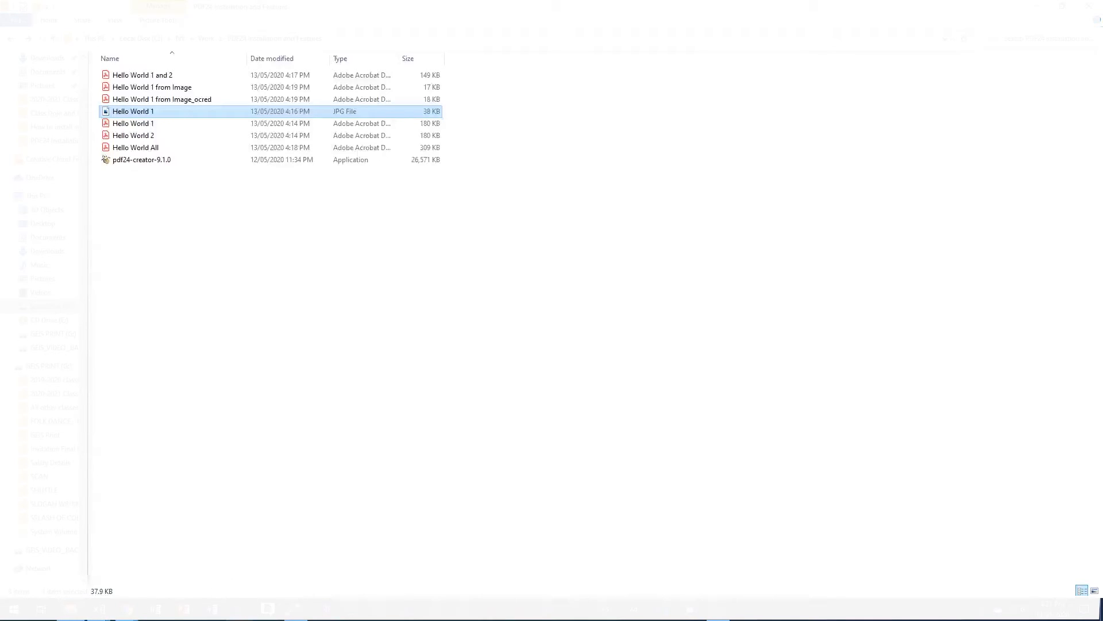
{"action": "left_click", "coordinate": [263, 399]}
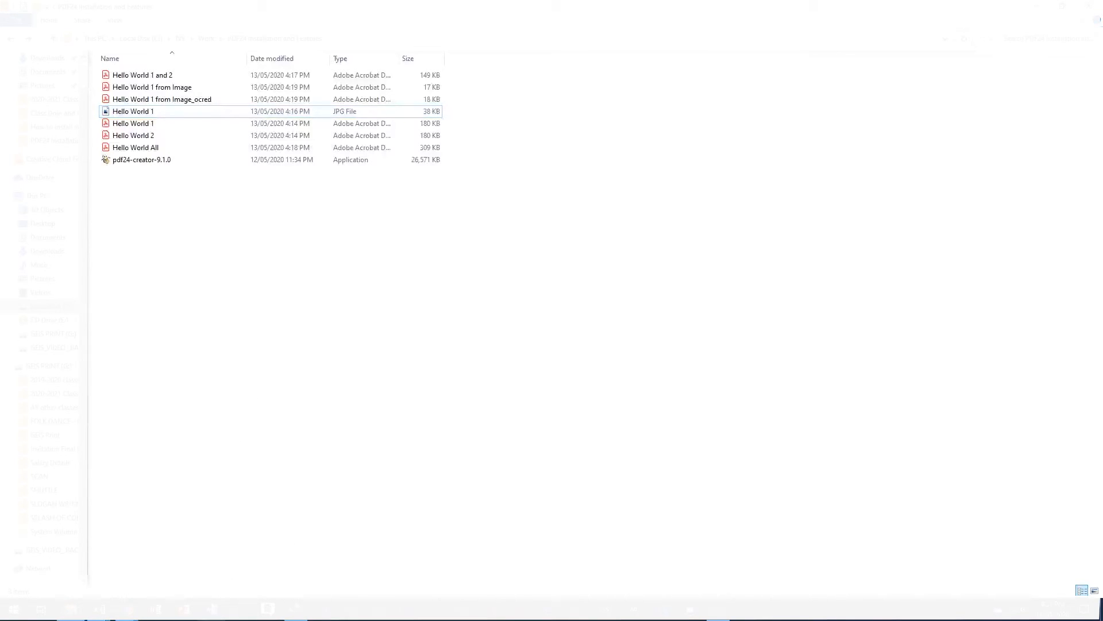
Step: Switch to Word, dismiss the activation wizard, and create a blank document containing the text Hello World 3
{"action": "left_click", "coordinate": [212, 608]}
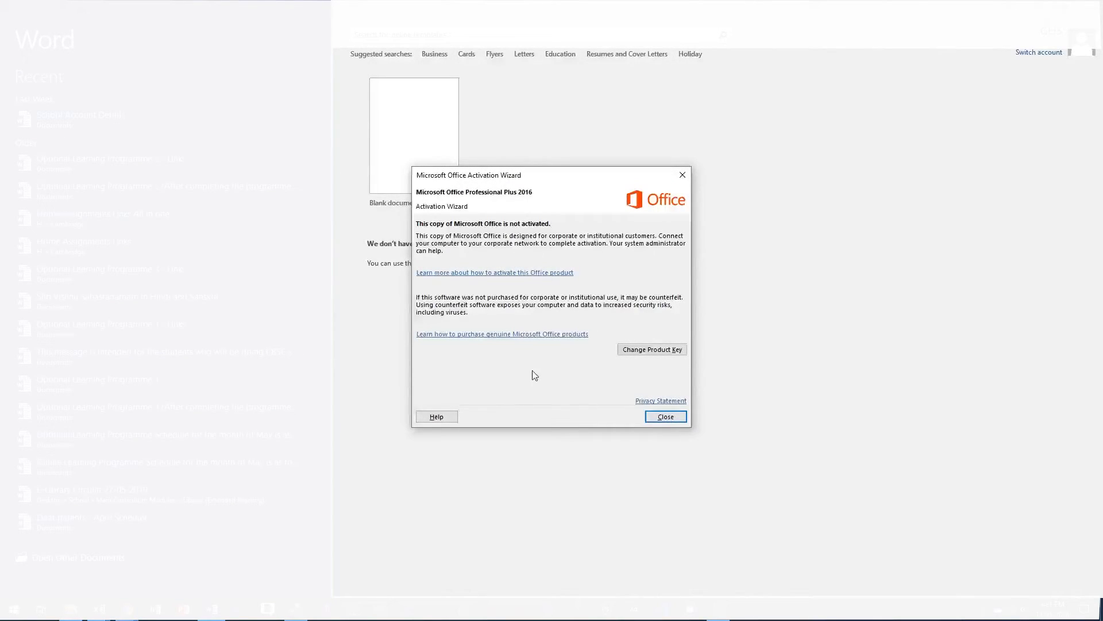
{"action": "left_click", "coordinate": [665, 417]}
{"action": "left_click", "coordinate": [419, 162]}
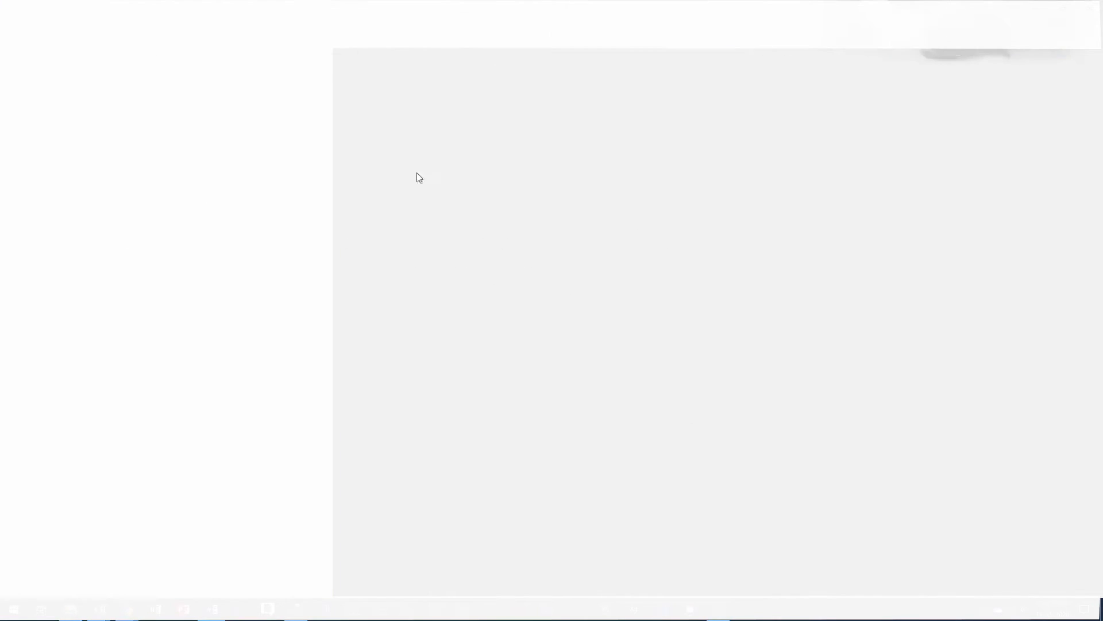
{"action": "type", "text": "Hello World 3"}
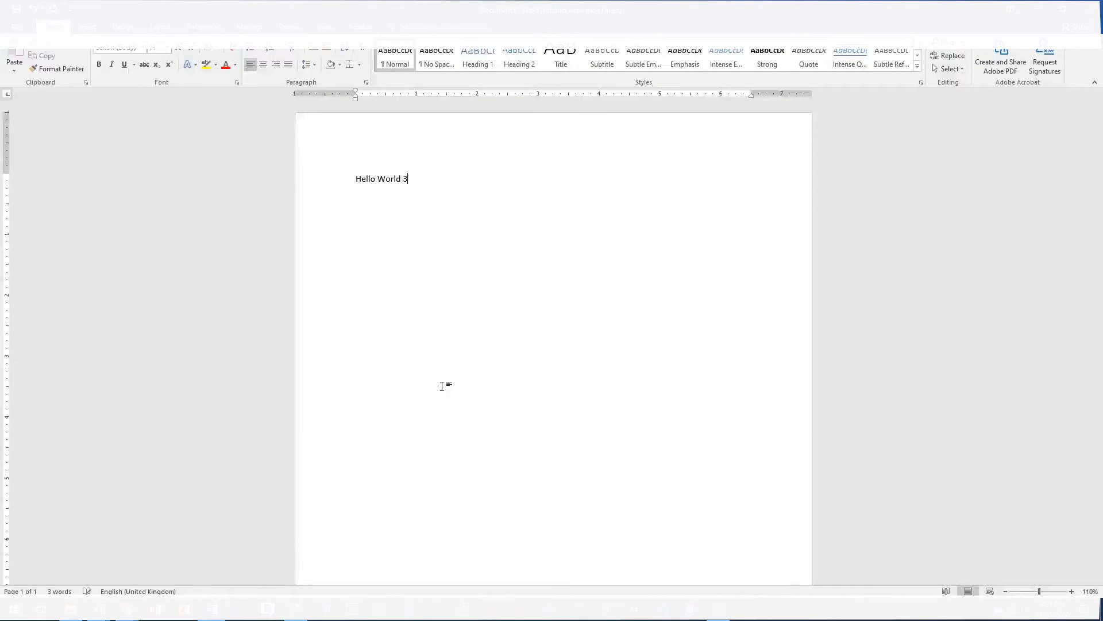
Step: Print the Hello World 3 document to the PDF24 printer
{"action": "key", "text": "ctrl+p"}
{"action": "left_click", "coordinate": [191, 163]}
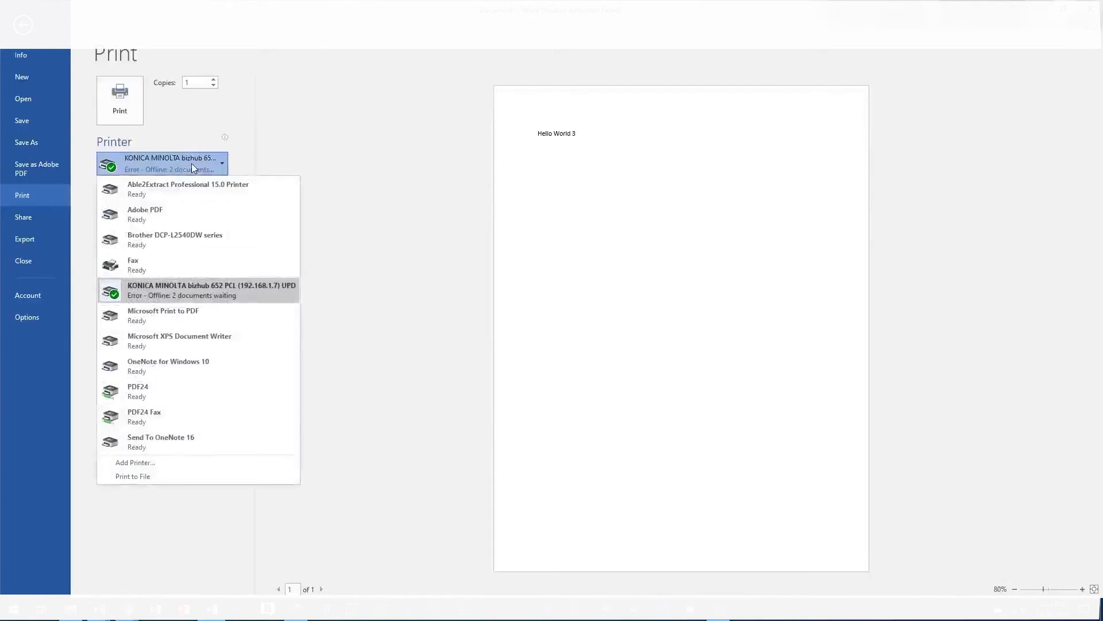
{"action": "left_click", "coordinate": [156, 401]}
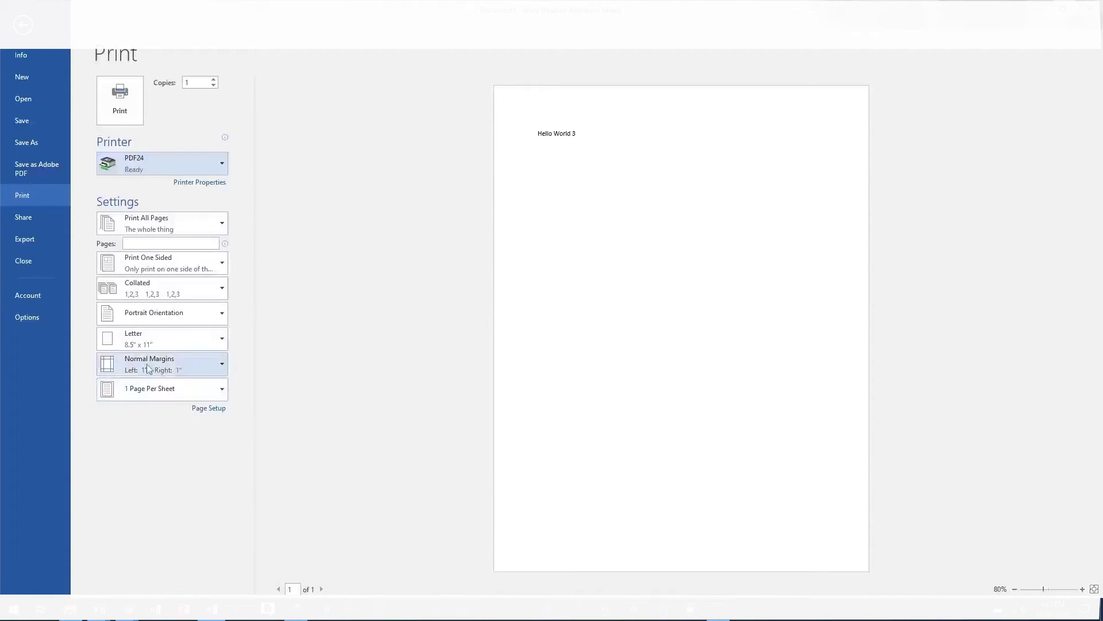
{"action": "left_click", "coordinate": [135, 102]}
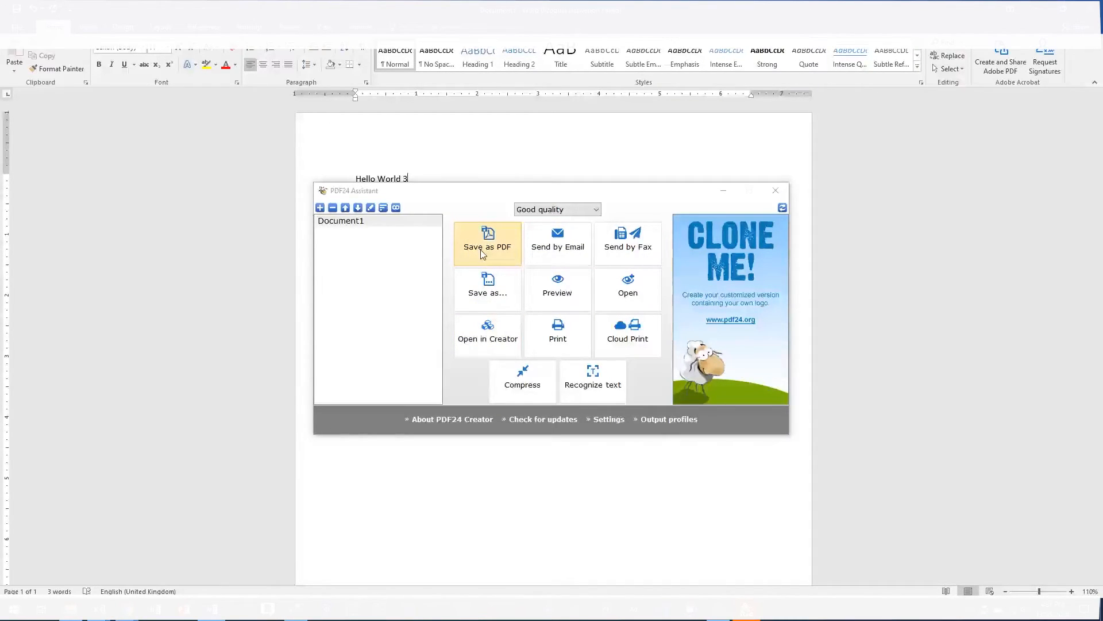
Step: Save the printed document in JPEG format as Hello World 3 Image, and view the saved image before closing it
{"action": "left_click", "coordinate": [486, 298]}
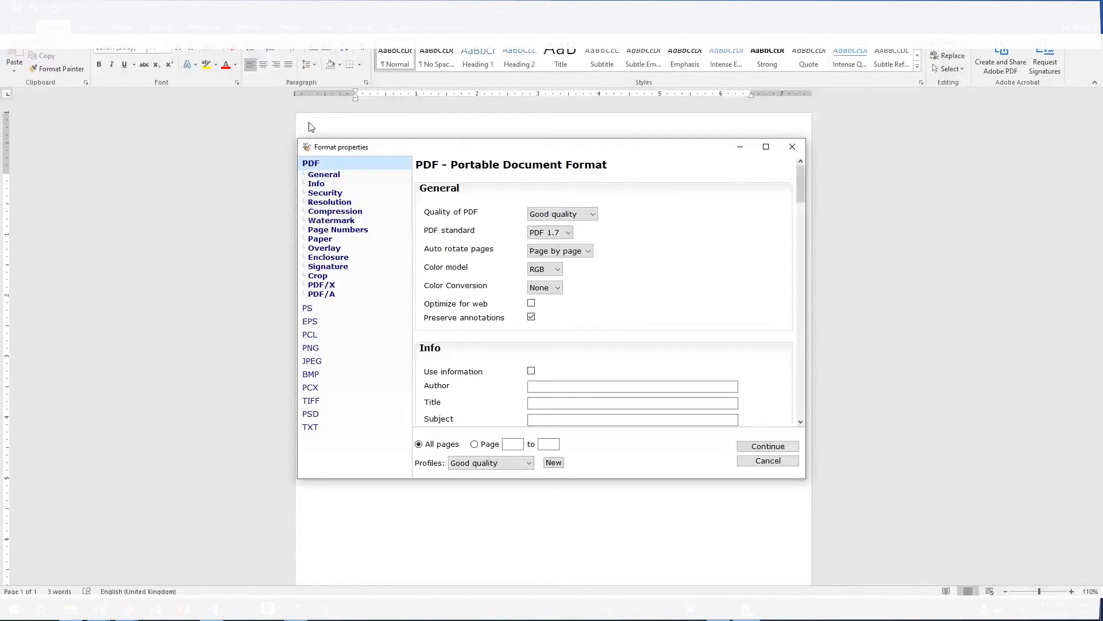
{"action": "left_click", "coordinate": [313, 362]}
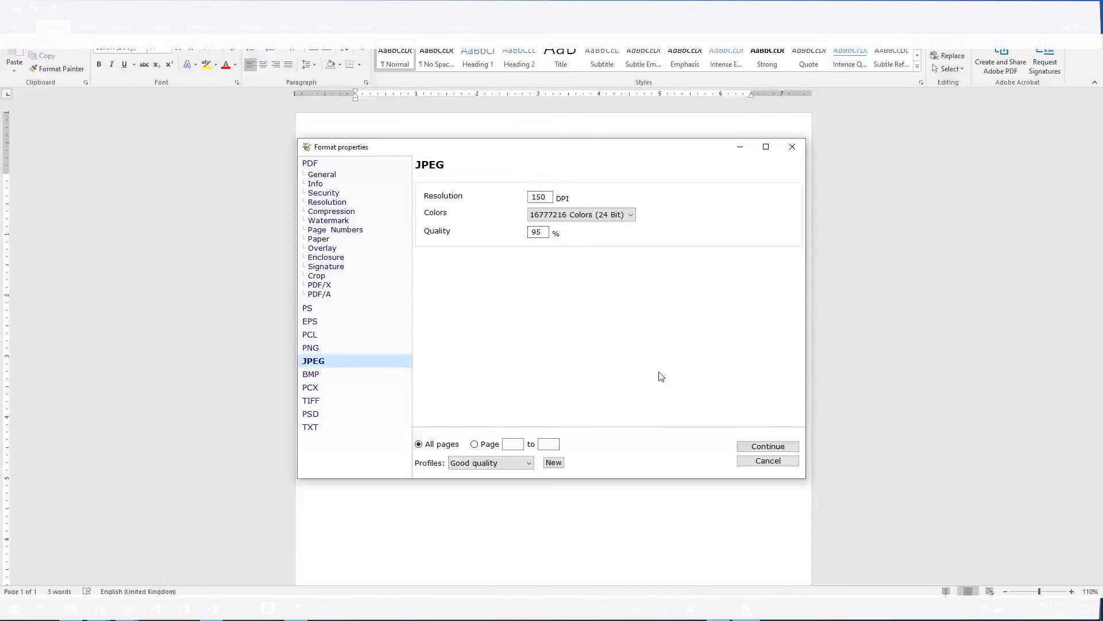
{"action": "left_click", "coordinate": [759, 448]}
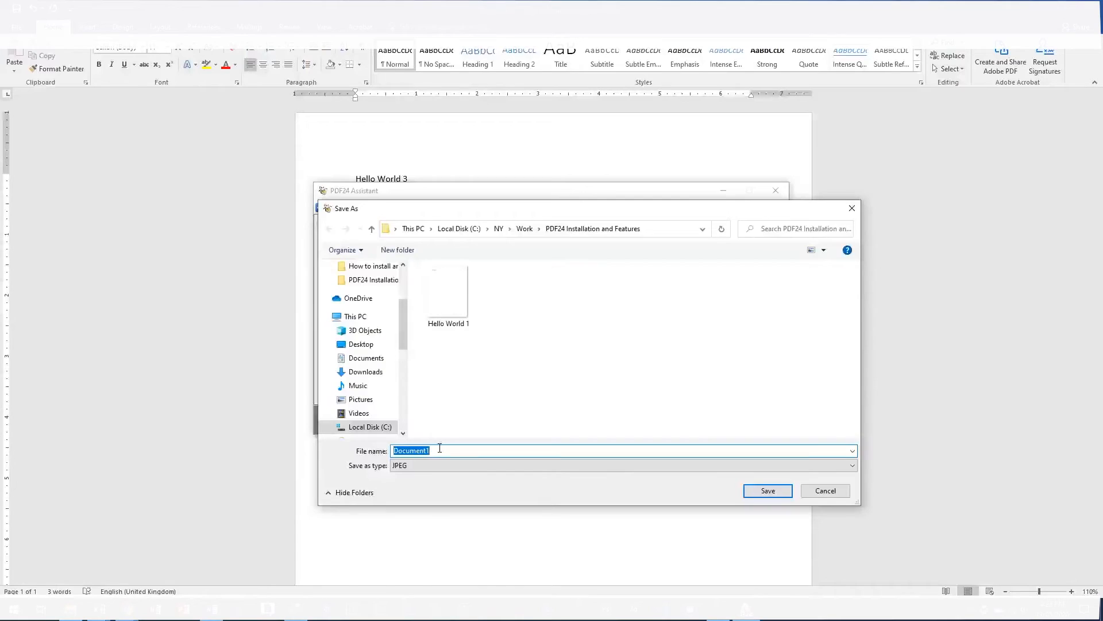
{"action": "type", "text": "Hello"}
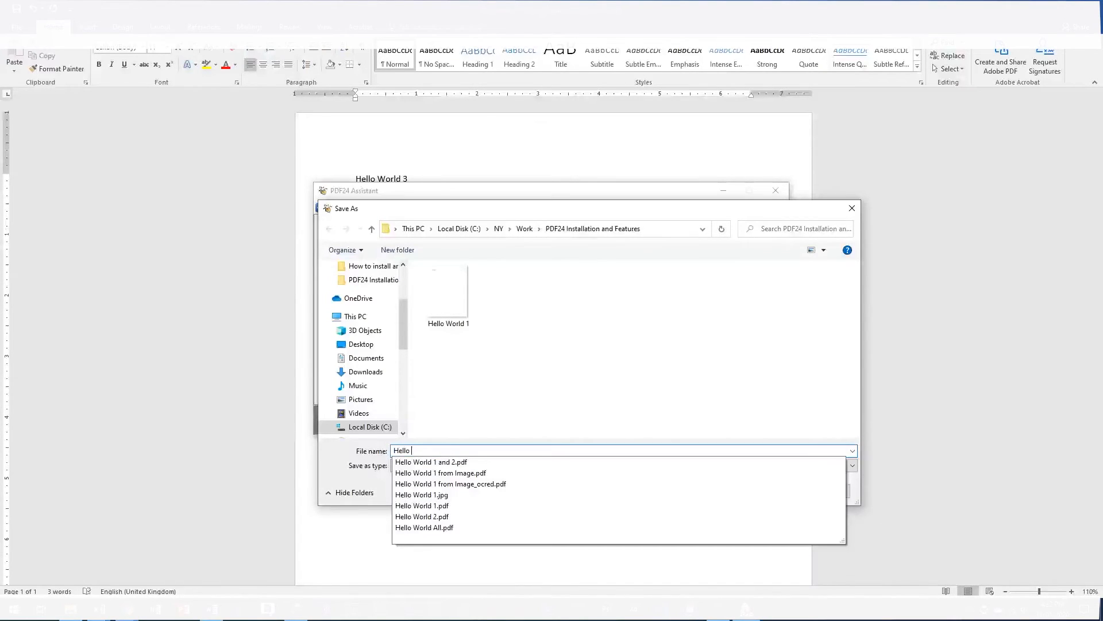
{"action": "type", "text": " World 3"}
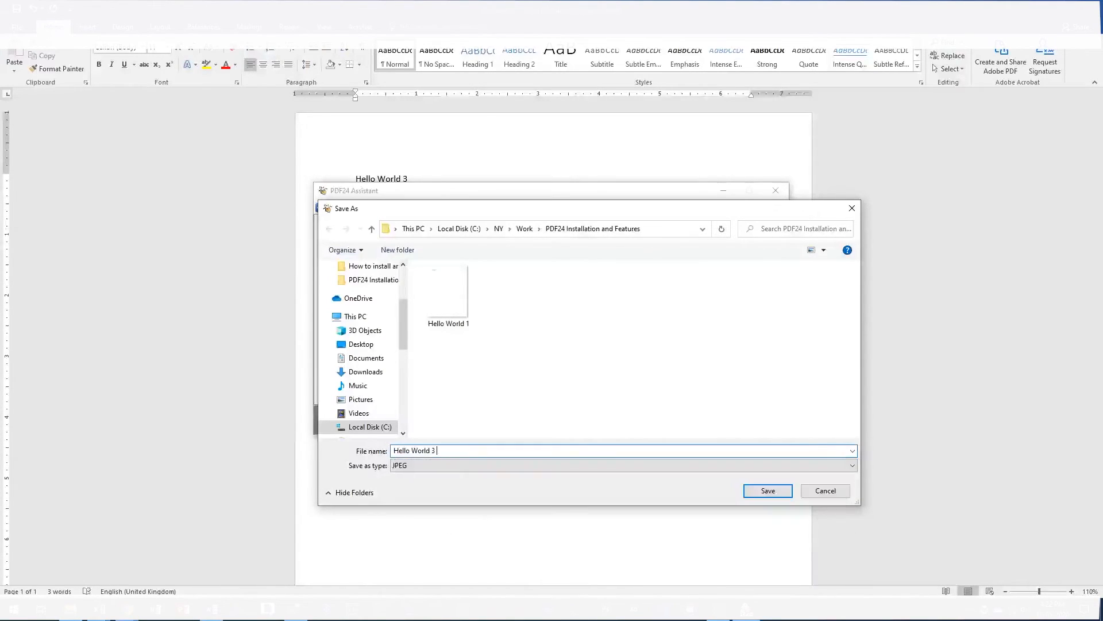
{"action": "type", "text": " Image"}
{"action": "key", "text": "Return"}
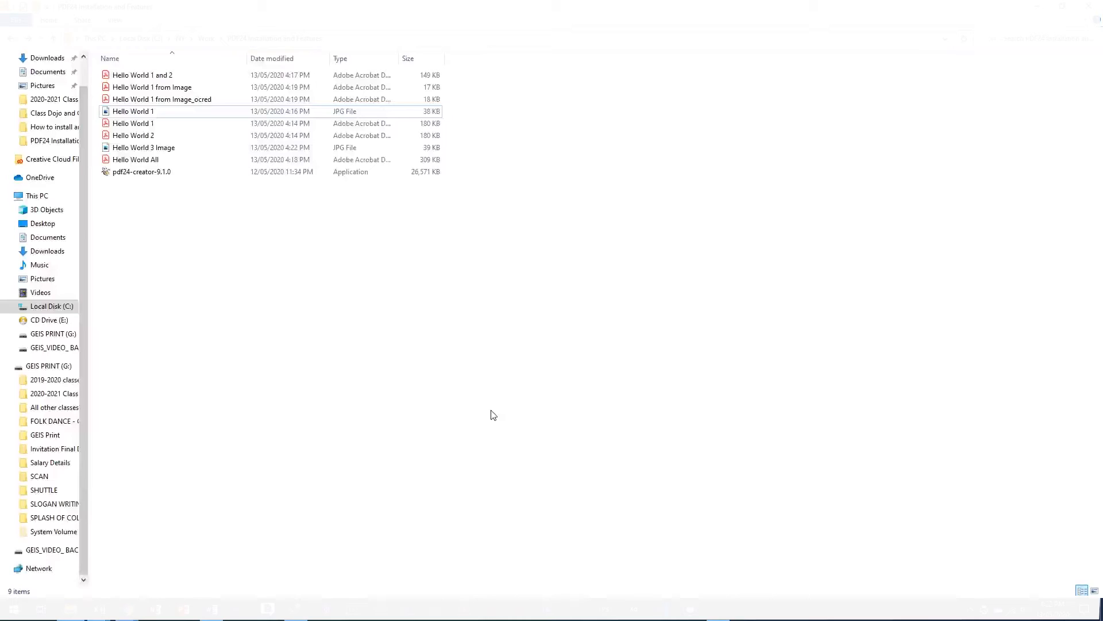
{"action": "double_click", "coordinate": [150, 147]}
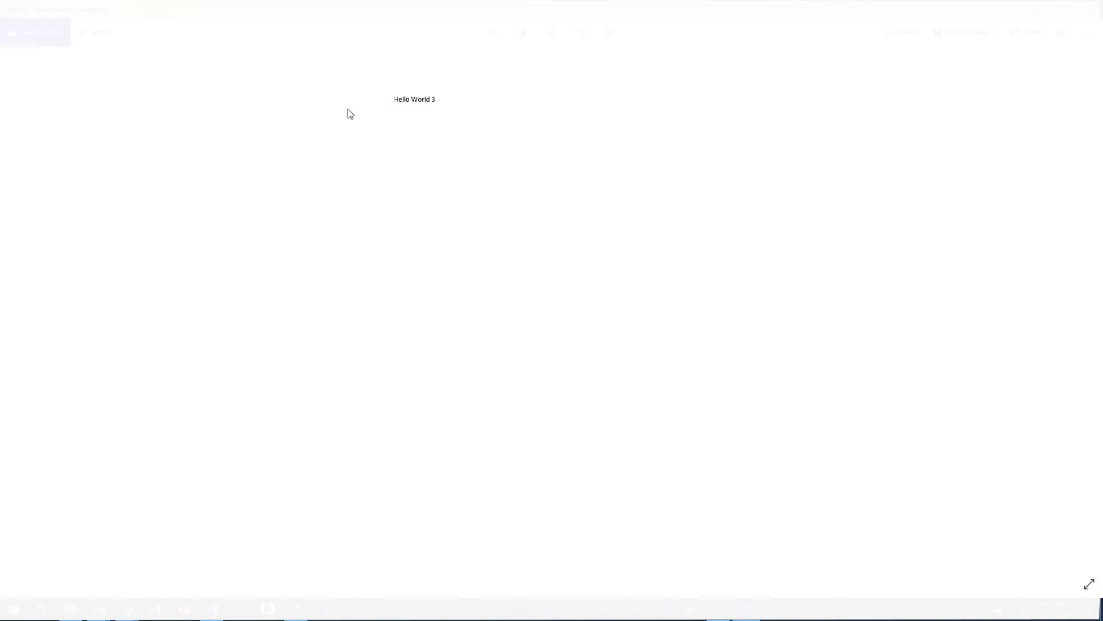
{"action": "left_click", "coordinate": [1089, 11]}
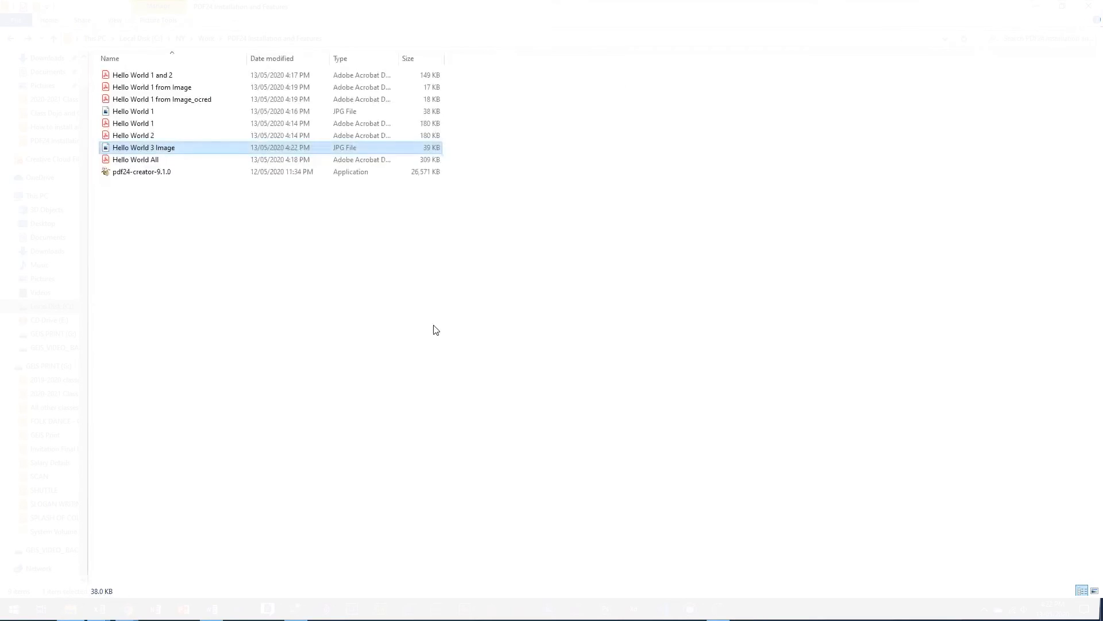
Step: Switch to Word, save the document as Hello World 3 in the PDF24 Installation and Features folder, and close it
{"action": "key", "text": "alt+Tab"}
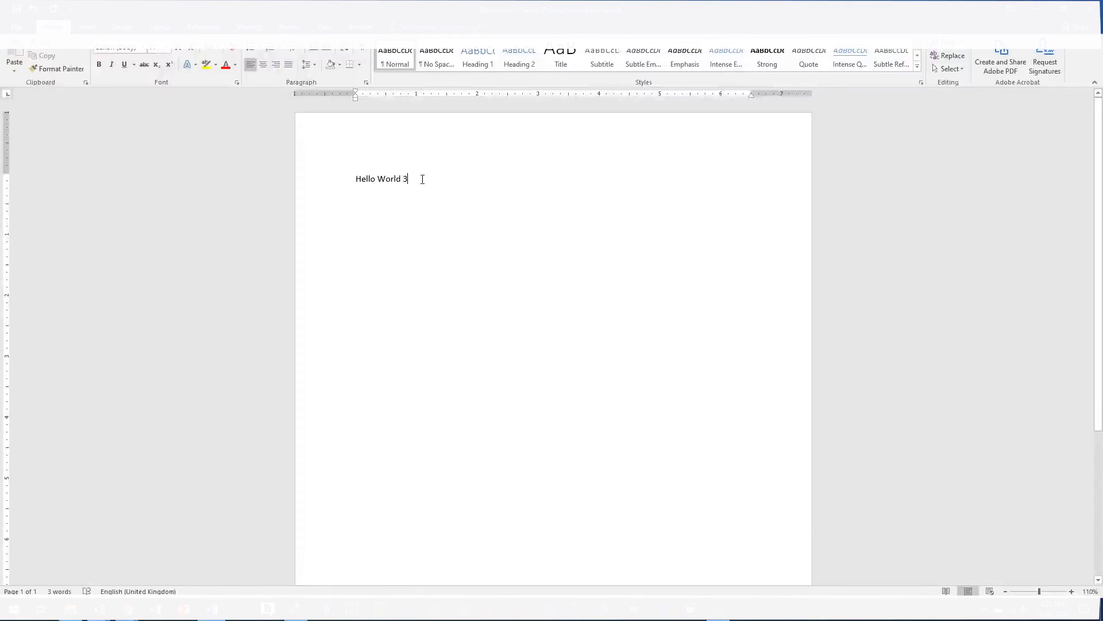
{"action": "key", "text": "ctrl+s"}
{"action": "left_click", "coordinate": [180, 262]}
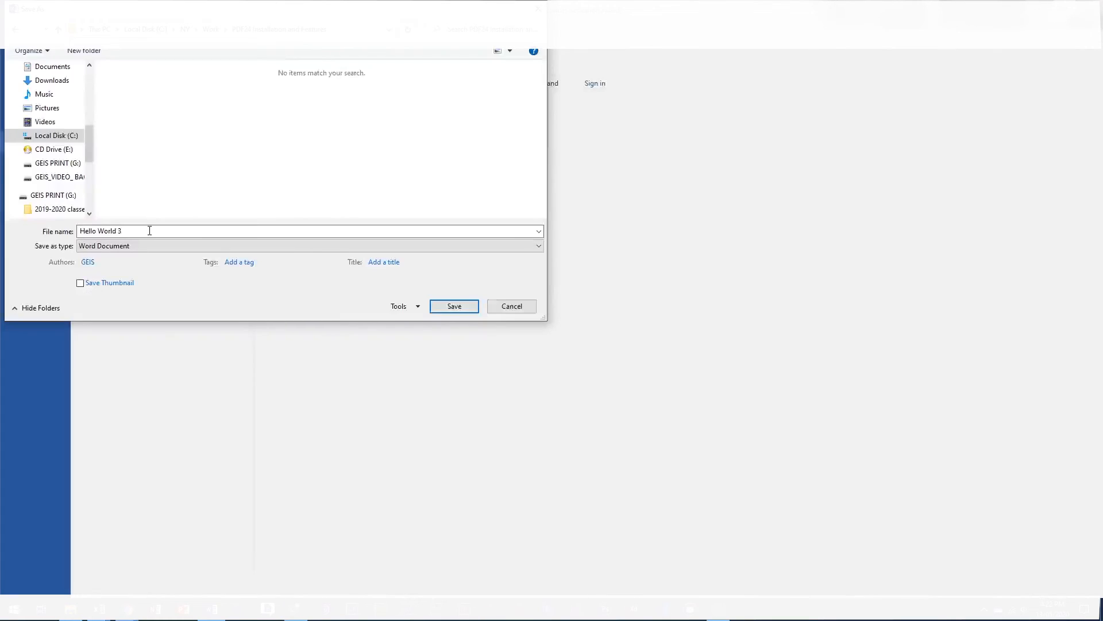
{"action": "left_click", "coordinate": [467, 310]}
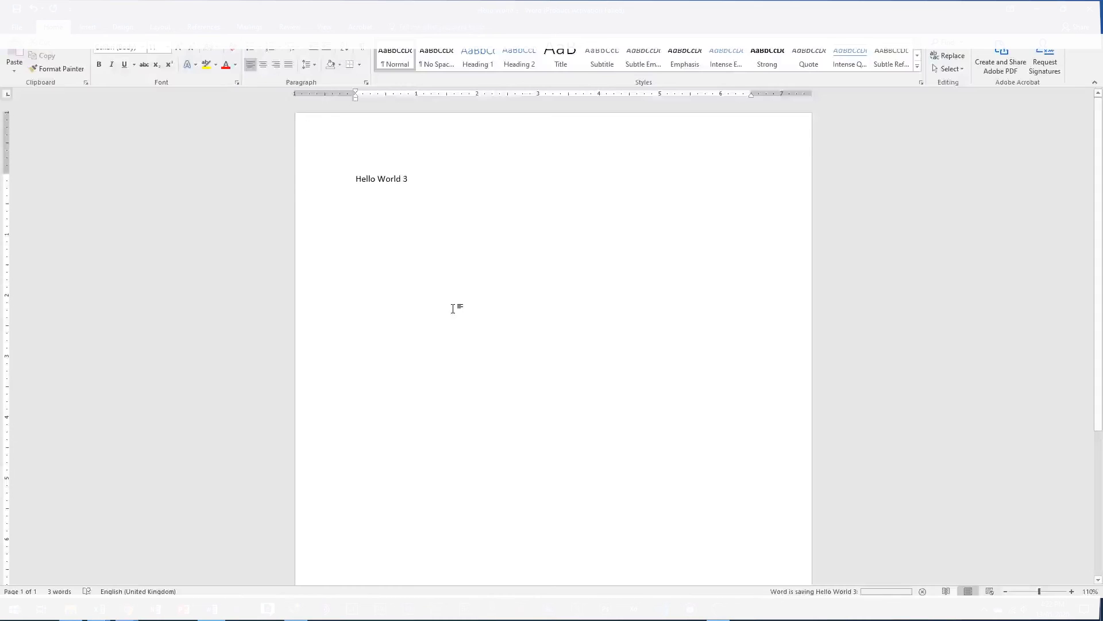
{"action": "left_click", "coordinate": [1089, 9]}
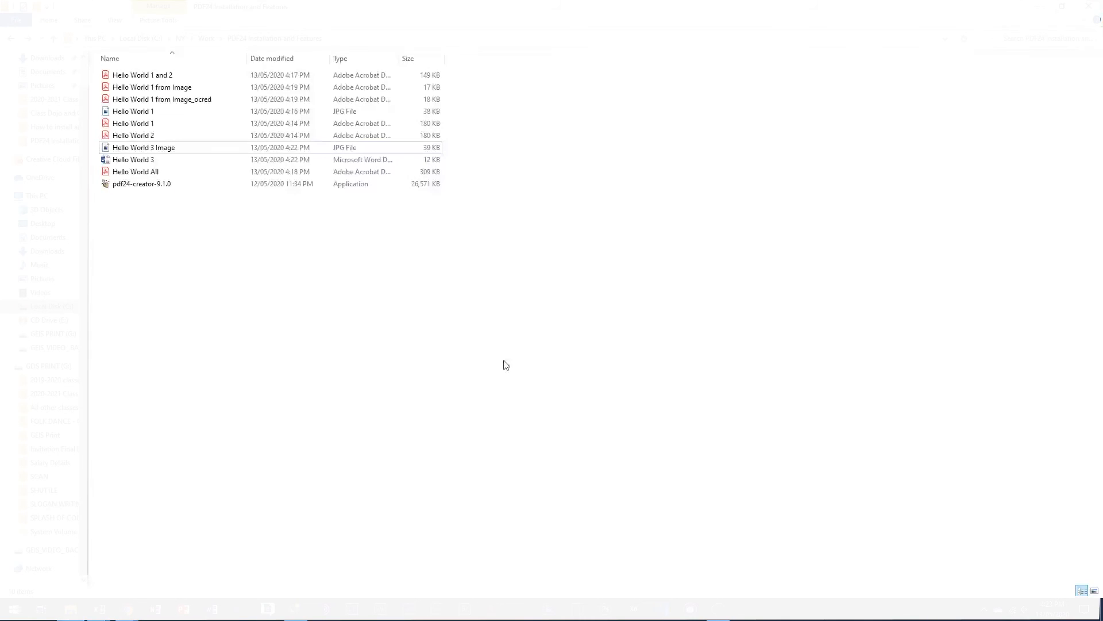
Step: Convert the Hello World 3 Word document to a good-quality PDF with PDF24 File Tools, saving it as Hello World 3
{"action": "left_click", "coordinate": [143, 160]}
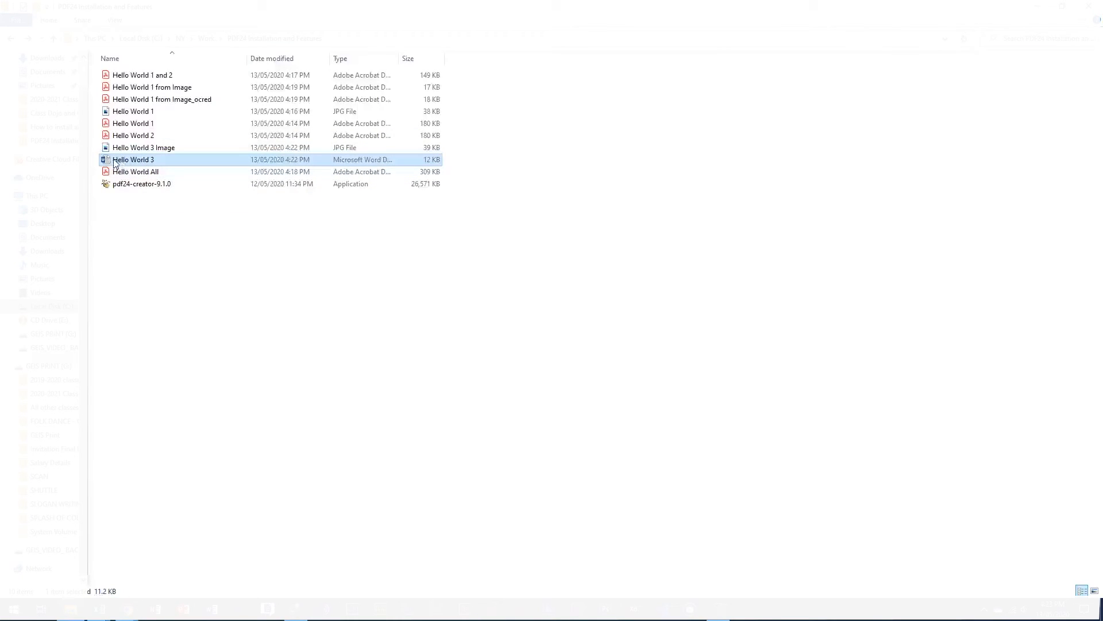
{"action": "right_click", "coordinate": [126, 162]}
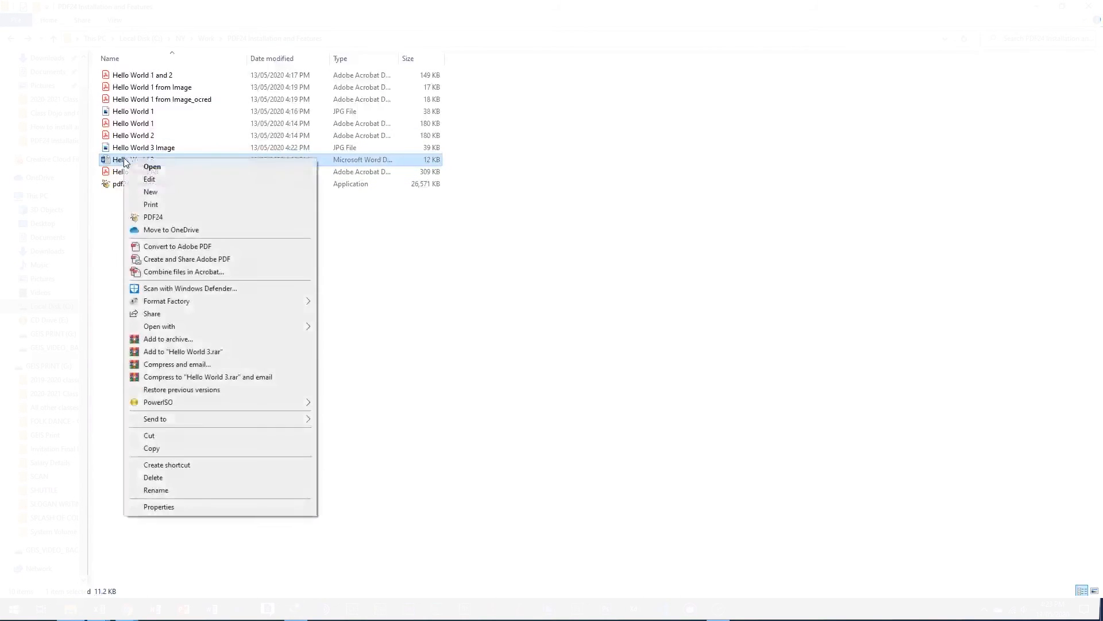
{"action": "left_click", "coordinate": [159, 219]}
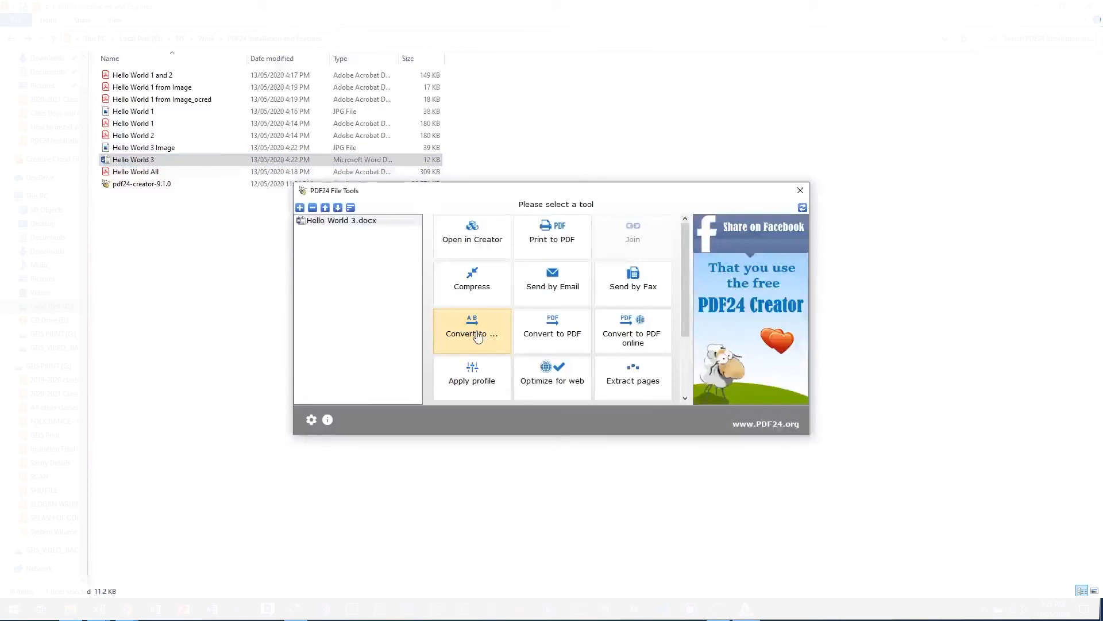
{"action": "left_click", "coordinate": [477, 335]}
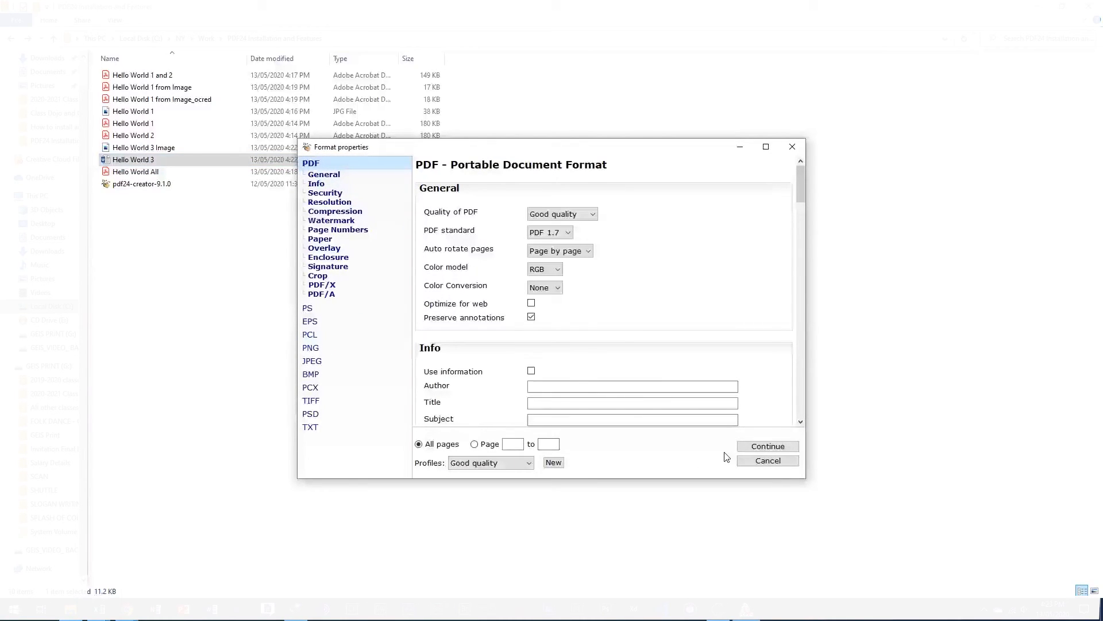
{"action": "left_click", "coordinate": [757, 447]}
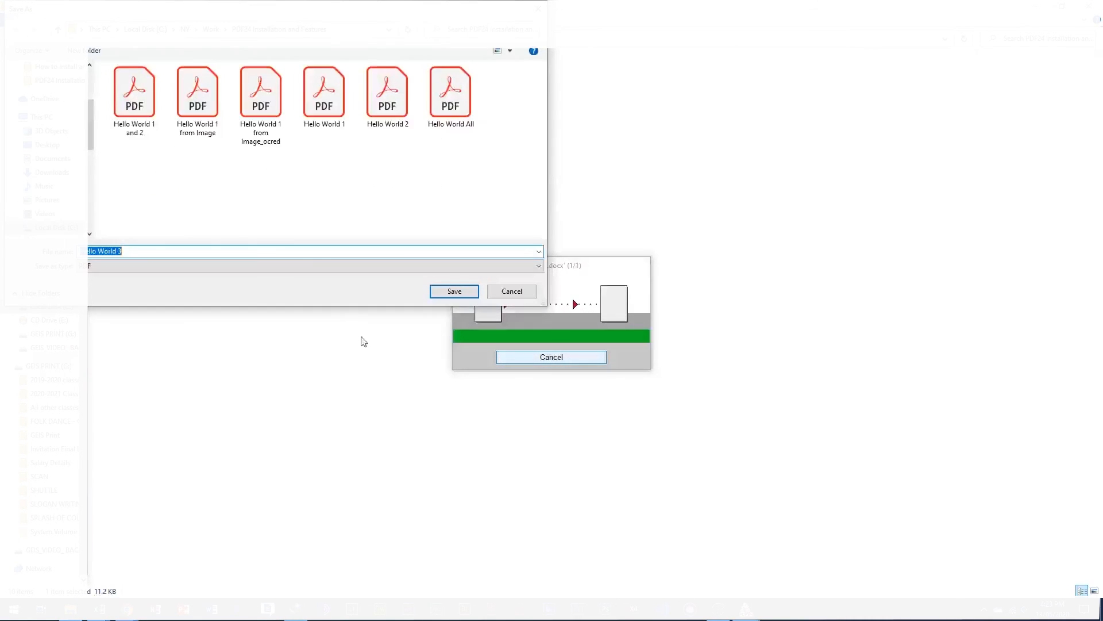
{"action": "left_click", "coordinate": [455, 290]}
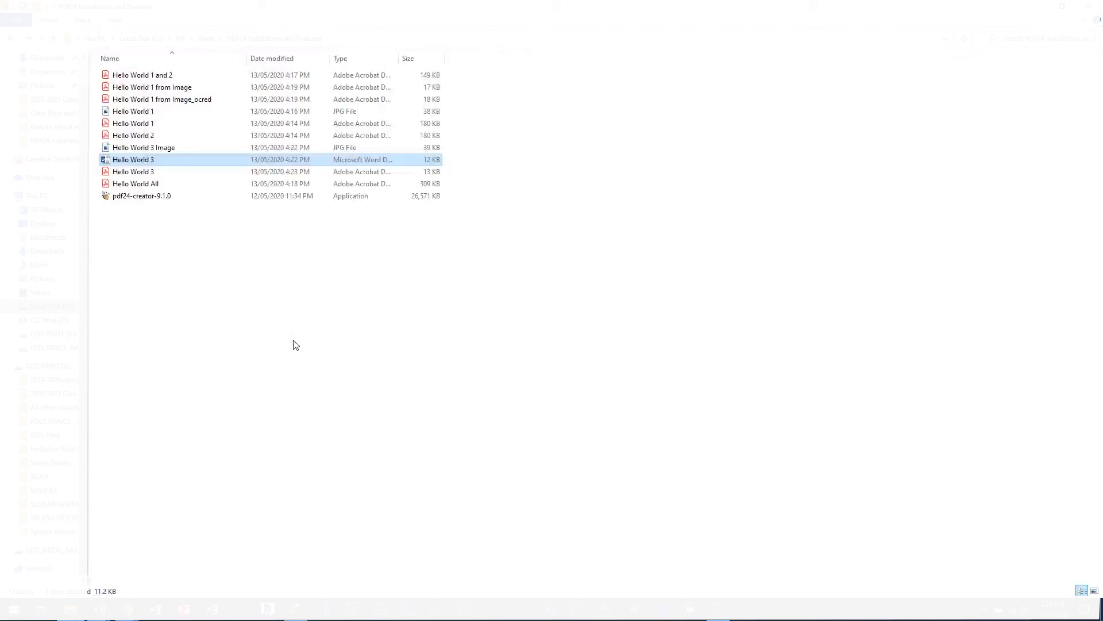
Step: Open the Hello World 3 PDF, check its page and text, and close it
{"action": "double_click", "coordinate": [160, 172]}
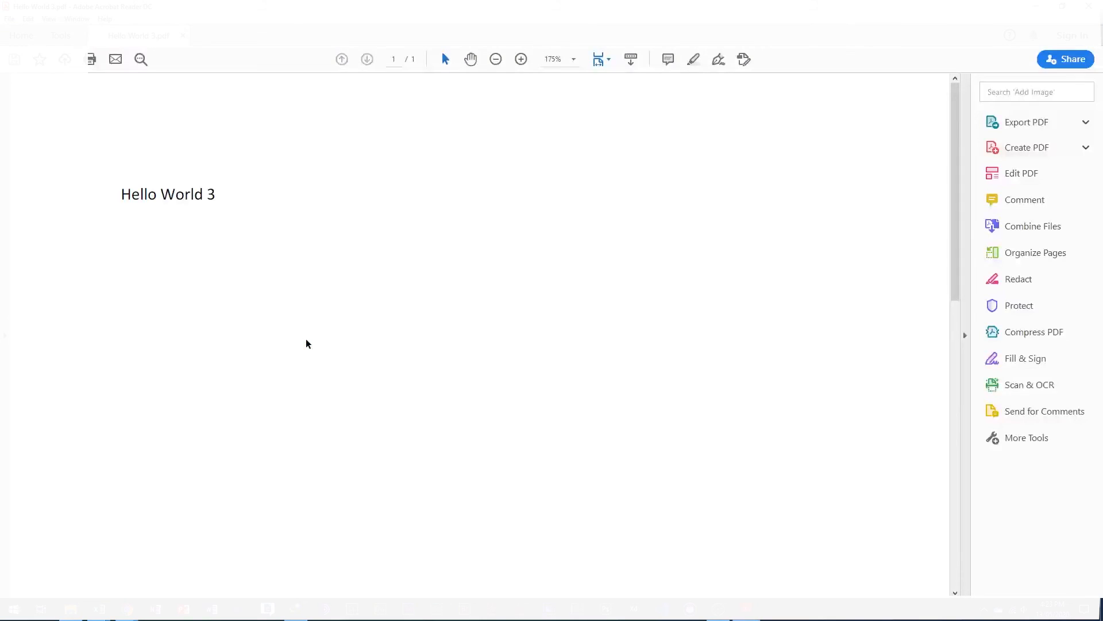
{"action": "scroll", "coordinate": [396, 266], "scroll_direction": "down", "scroll_amount": 1}
{"action": "scroll", "coordinate": [236, 234], "scroll_direction": "up", "scroll_amount": 1}
{"action": "mouse_move", "coordinate": [121, 196]}
{"action": "left_mouse_down"}
{"action": "mouse_move", "coordinate": [229, 196]}
{"action": "mouse_move", "coordinate": [122, 198]}
{"action": "left_mouse_up"}
{"action": "left_click", "coordinate": [212, 194]}
{"action": "left_click", "coordinate": [302, 281]}
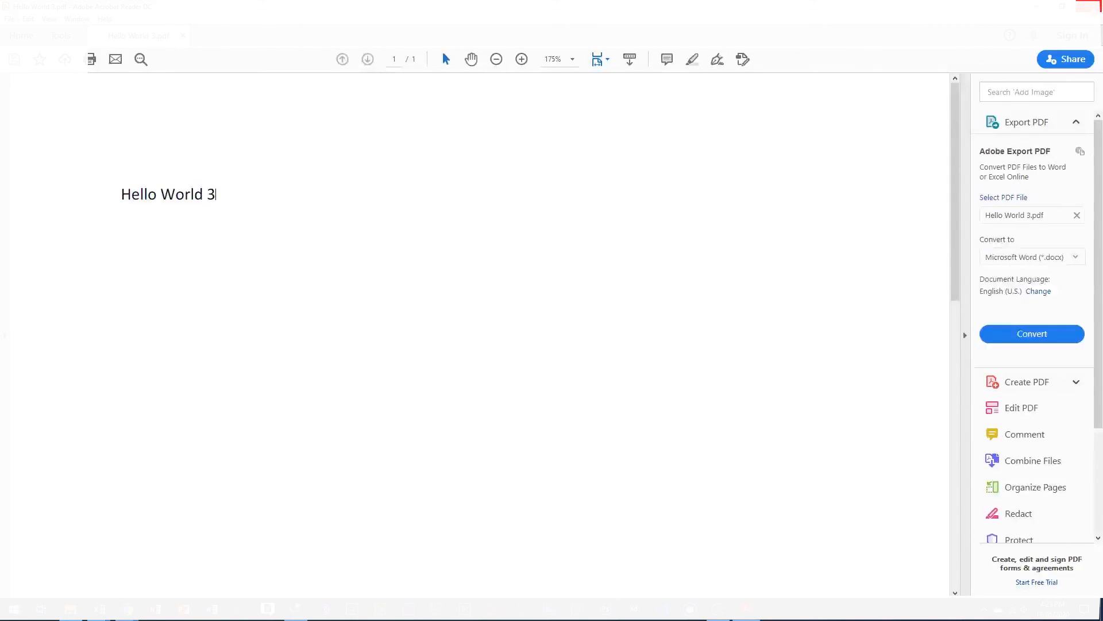
{"action": "left_click", "coordinate": [1089, 5]}
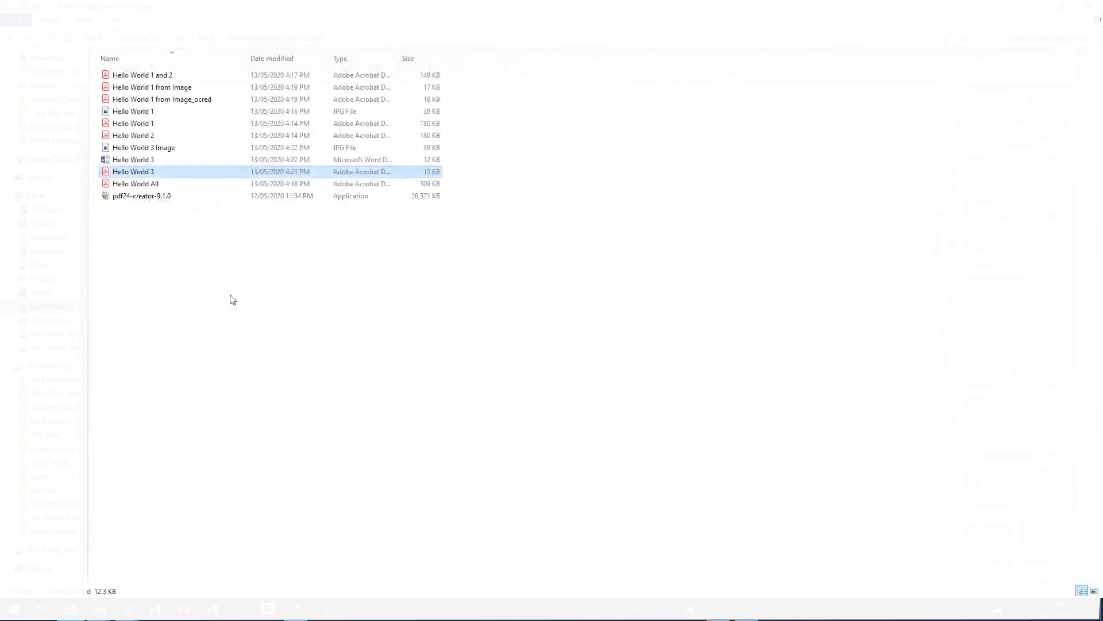
{"action": "left_click", "coordinate": [137, 163]}
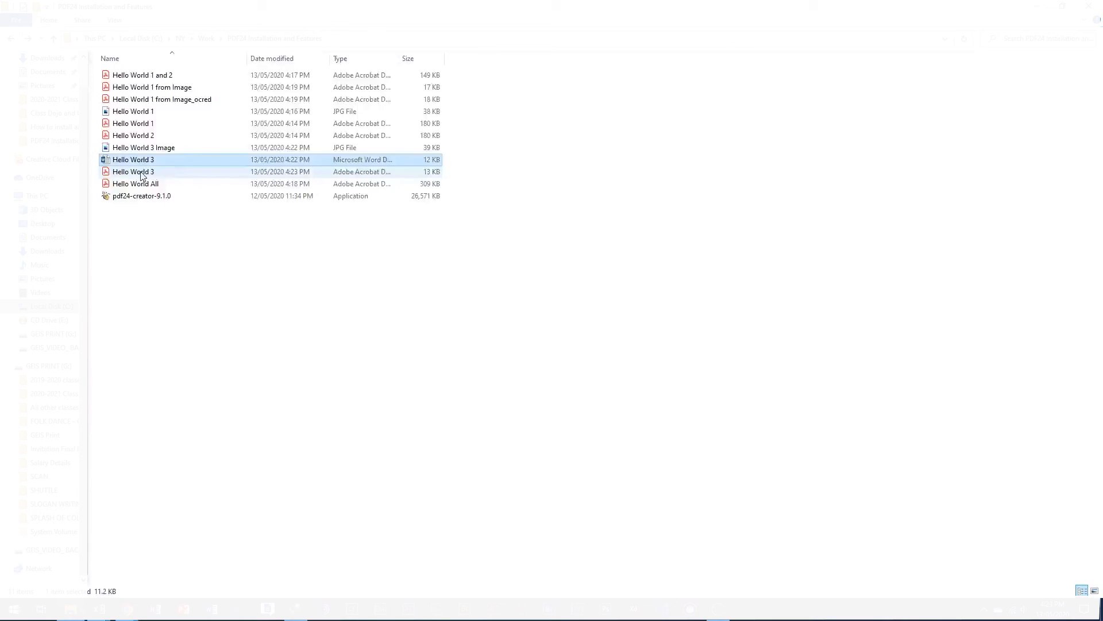